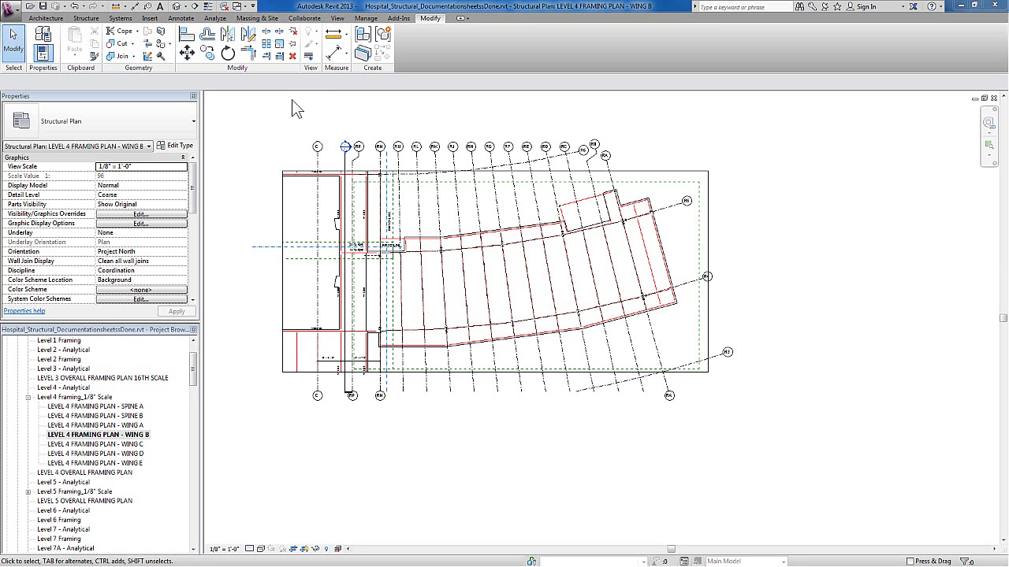
# Load the E 34 x 44 Horizontal title block and create sheet S-104H using D 24 x 36 Horizontal
pyautogui.click(336, 18)
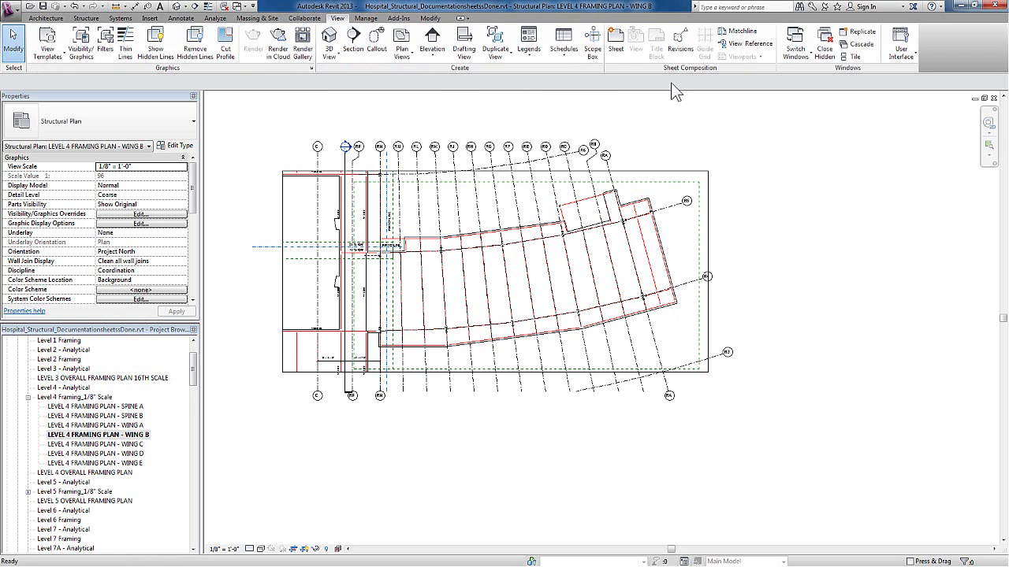
pyautogui.click(616, 39)
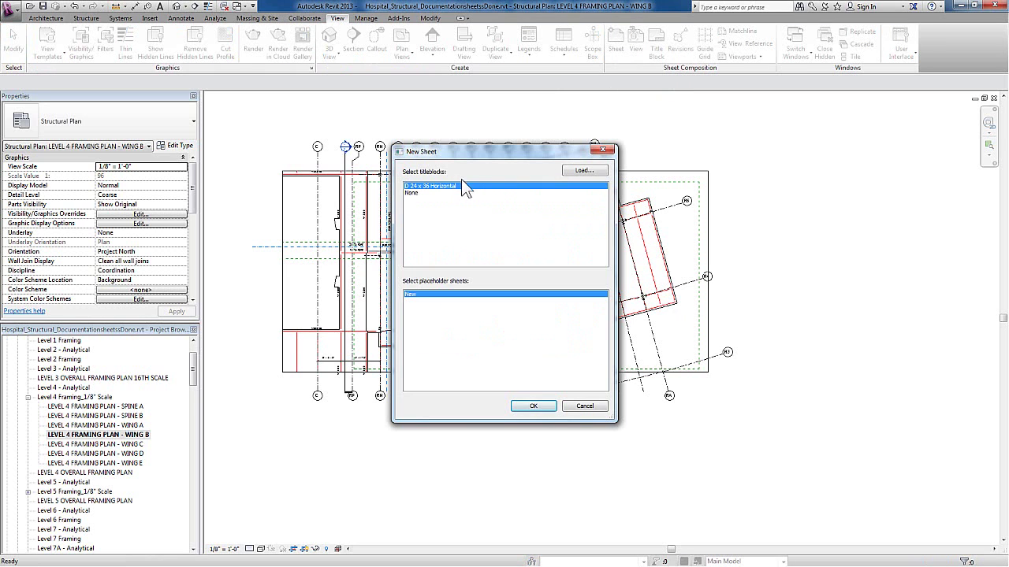
pyautogui.click(591, 171)
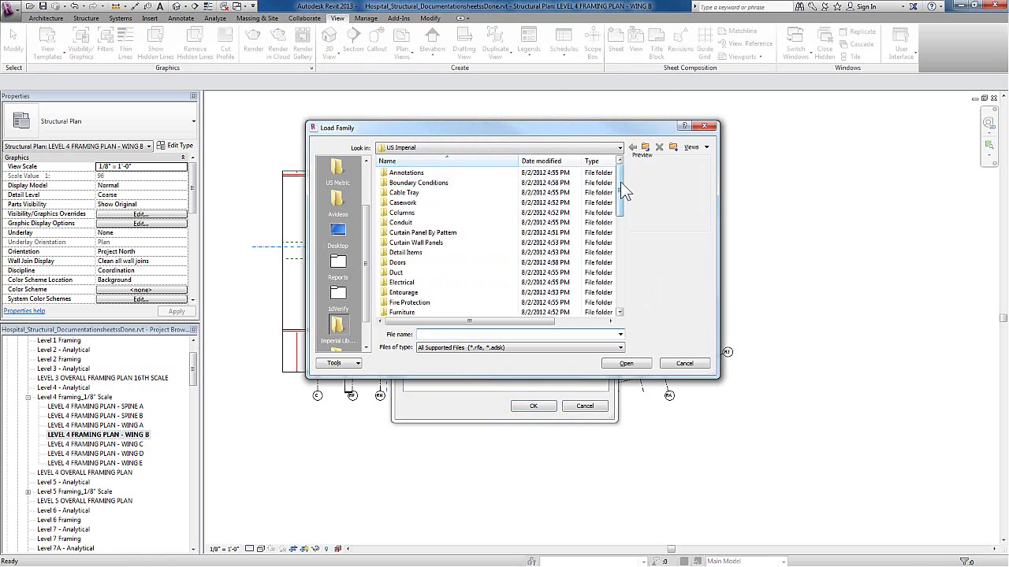
pyautogui.moveTo(623, 191); pyautogui.dragTo(624, 283)
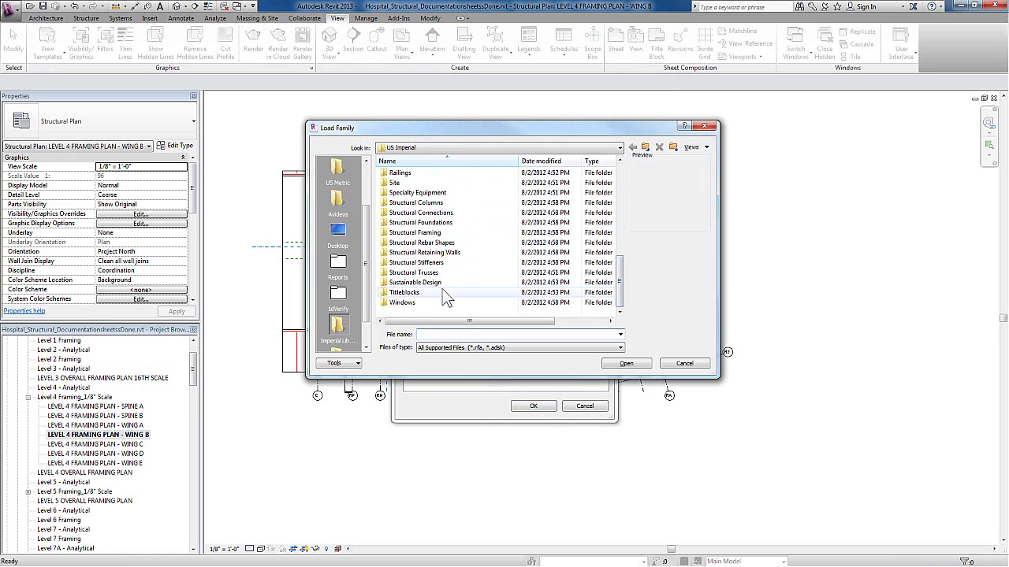
pyautogui.doubleClick(439, 293)
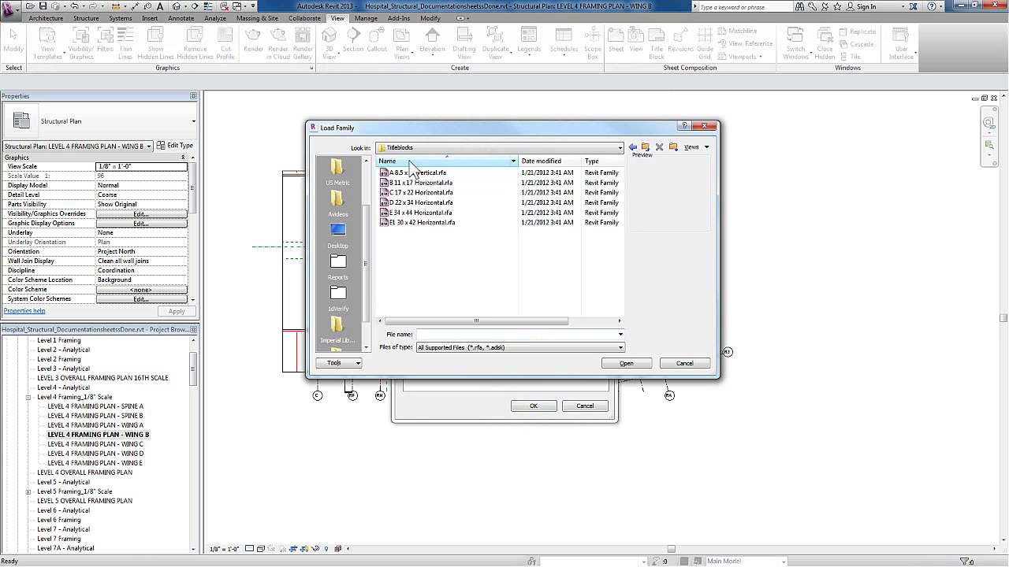
pyautogui.doubleClick(420, 213)
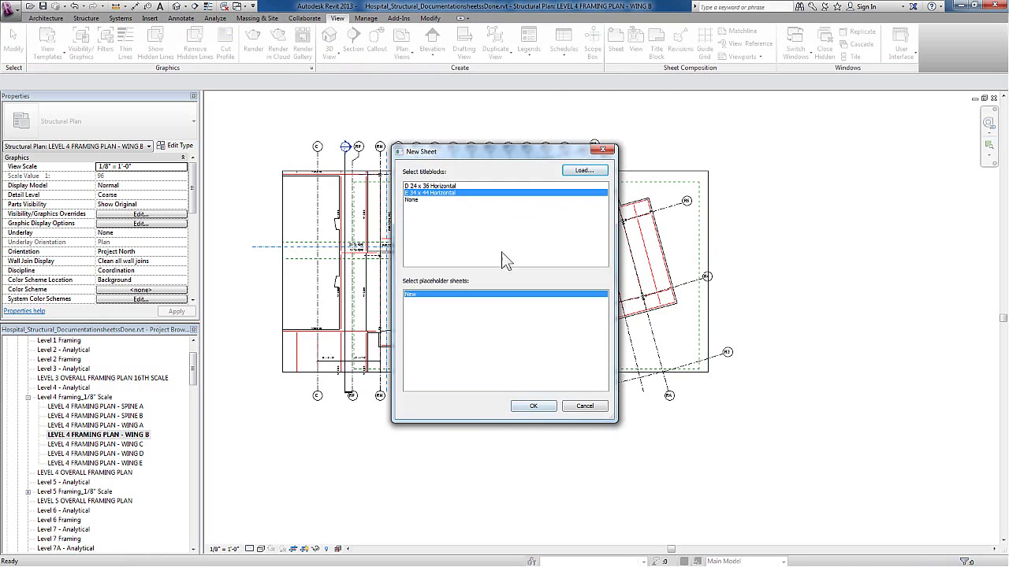
pyautogui.click(426, 186)
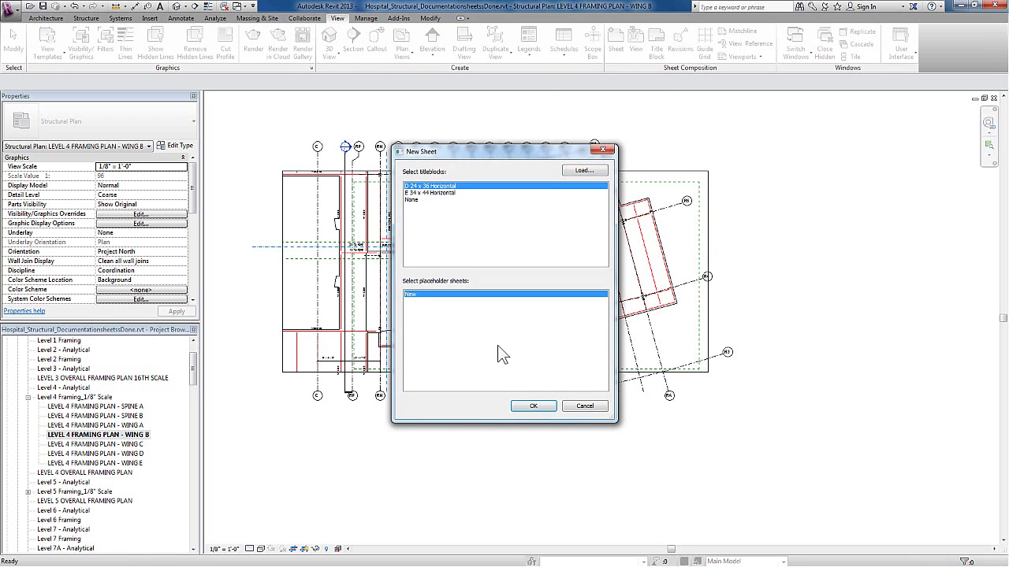
pyautogui.click(535, 406)
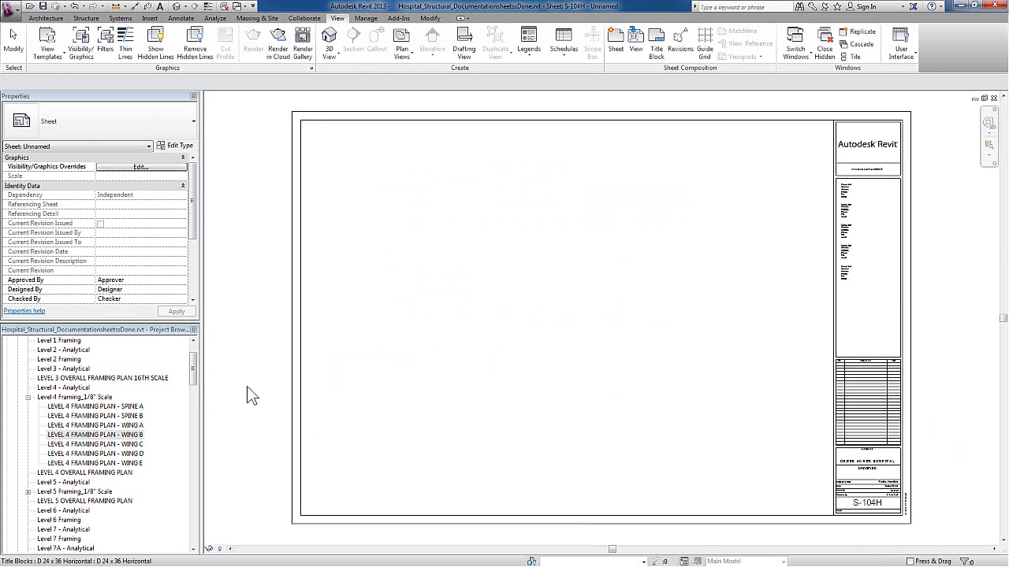
# Scroll the Project Browser's Sheets list and select S-104H - Unnamed
pyautogui.moveTo(193, 364); pyautogui.dragTo(194, 437)
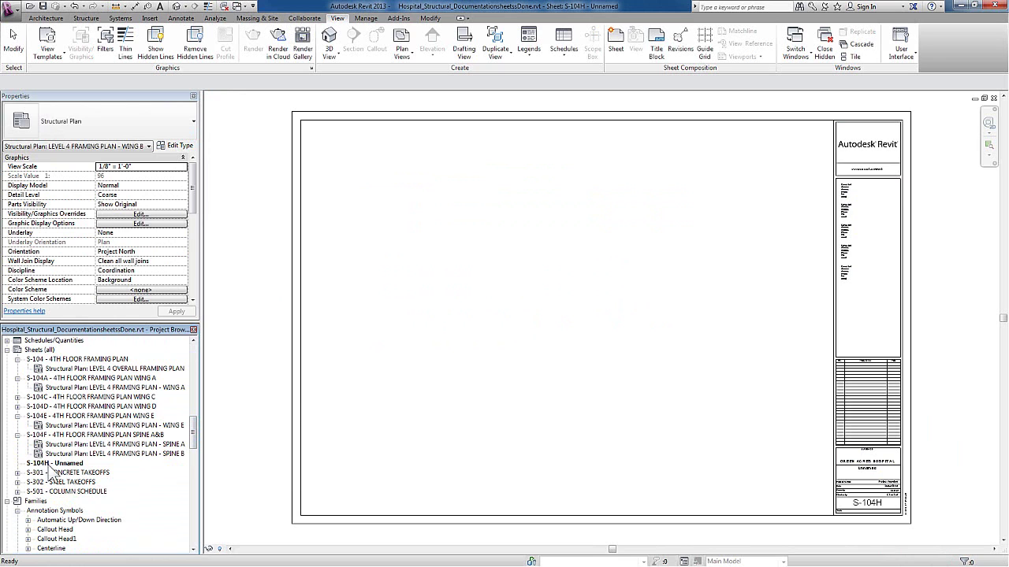
pyautogui.click(55, 463)
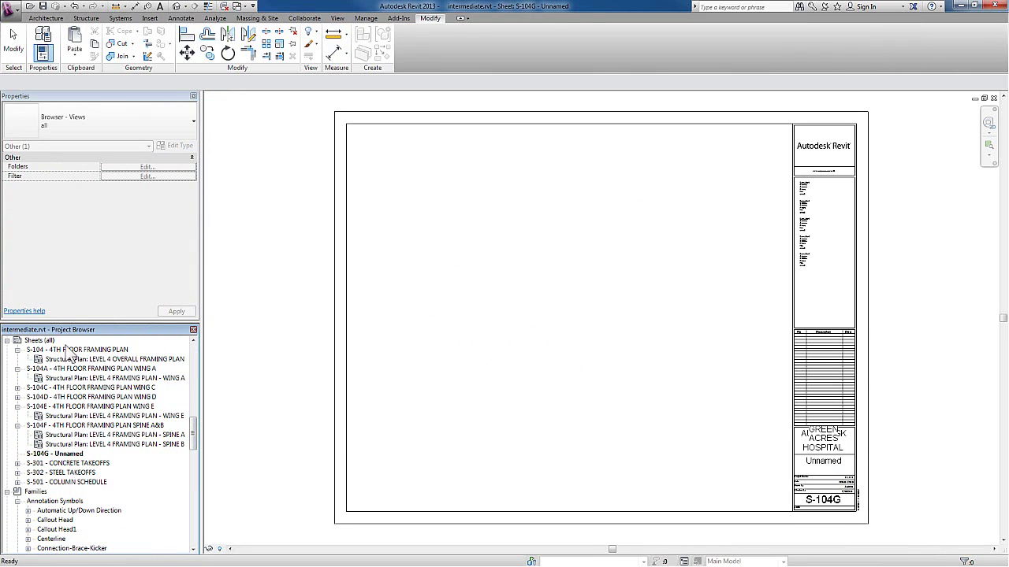
# Create another sheet, S-104M - Unnamed, from the Sheets (all) context menu
pyautogui.click(42, 342)
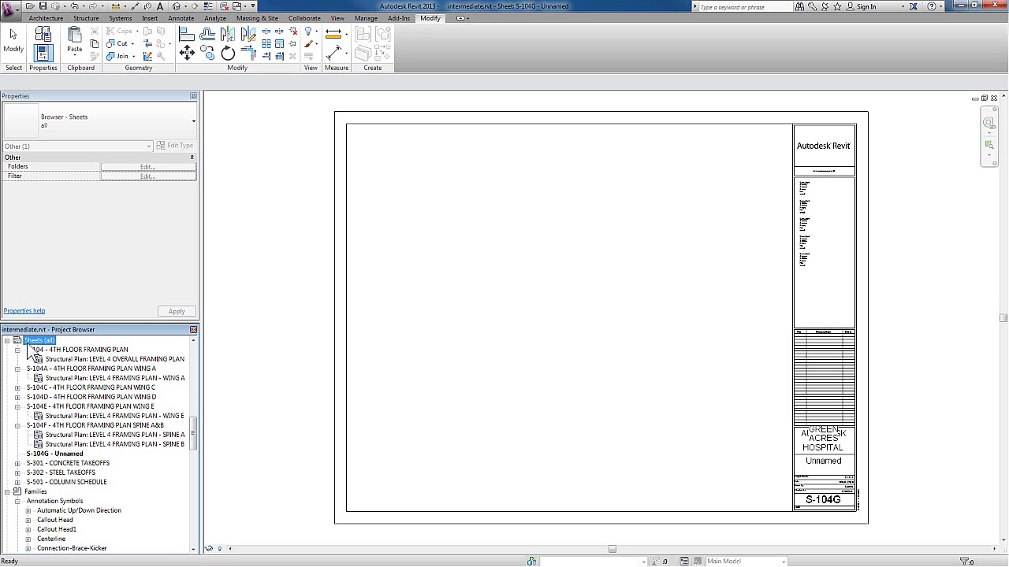
pyautogui.rightClick(33, 342)
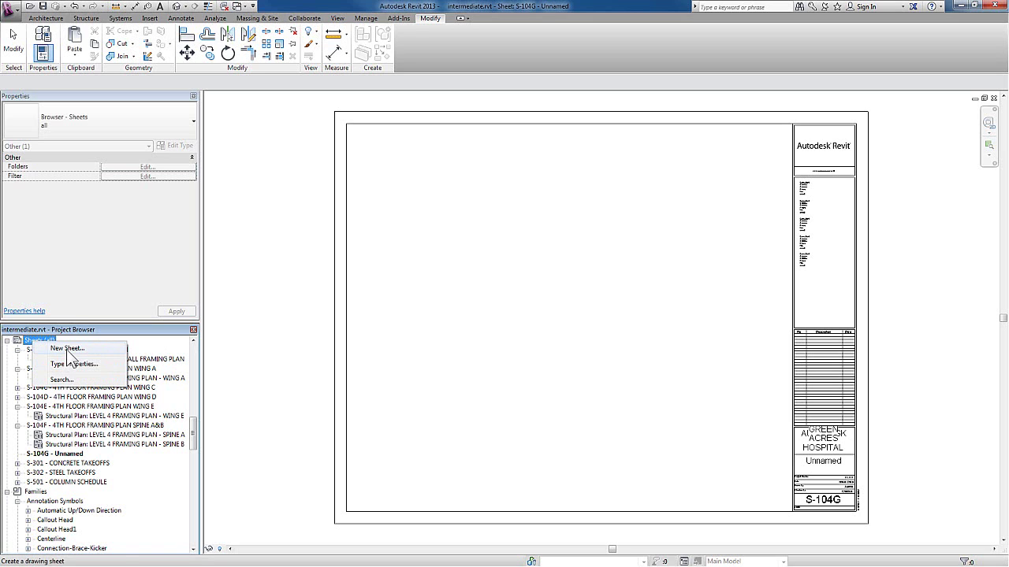
pyautogui.click(71, 350)
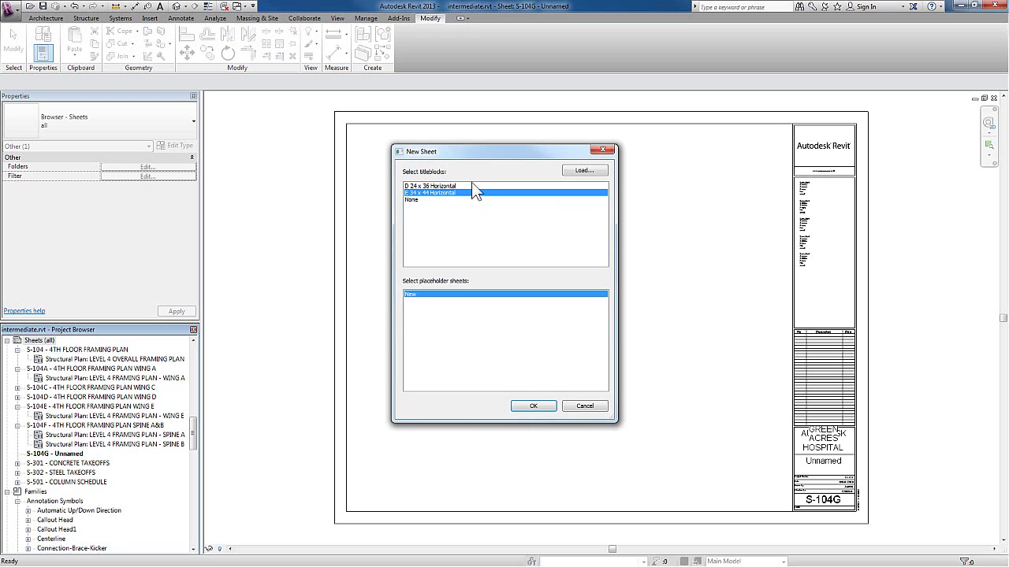
pyautogui.click(522, 409)
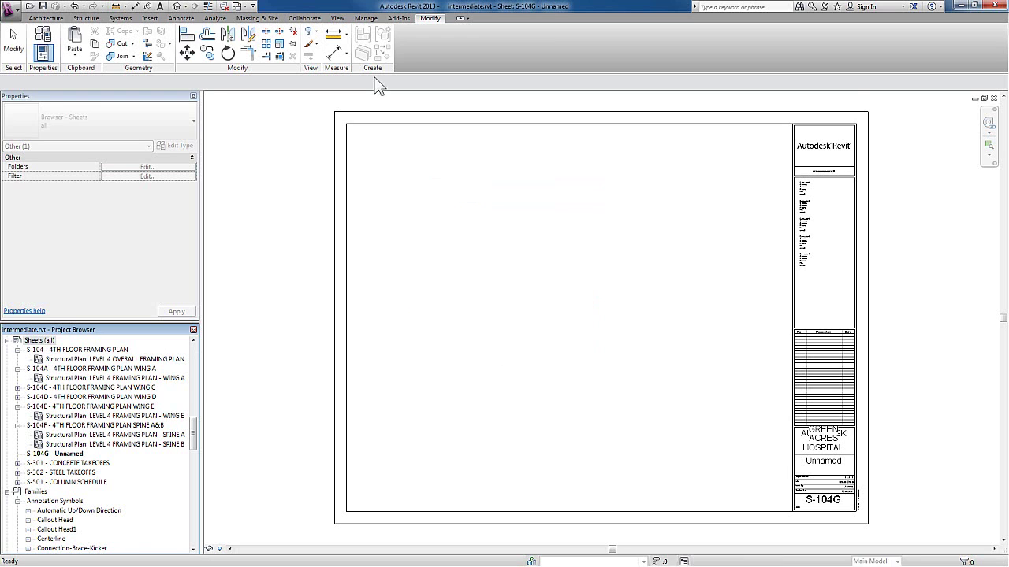
pyautogui.click(337, 17)
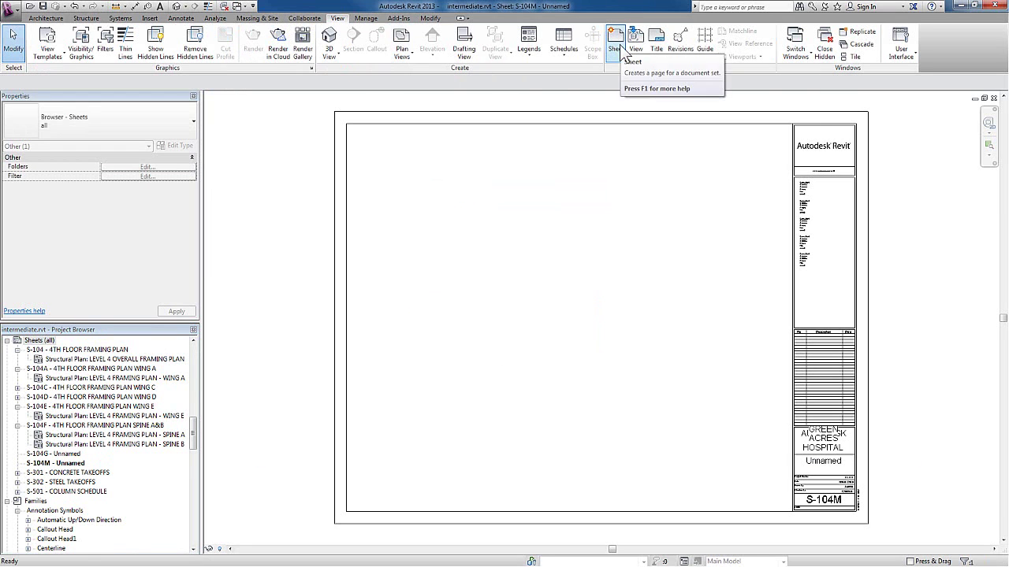
# Copy sheet S-104M and paste it as new sheet S-104N
pyautogui.rightClick(50, 465)
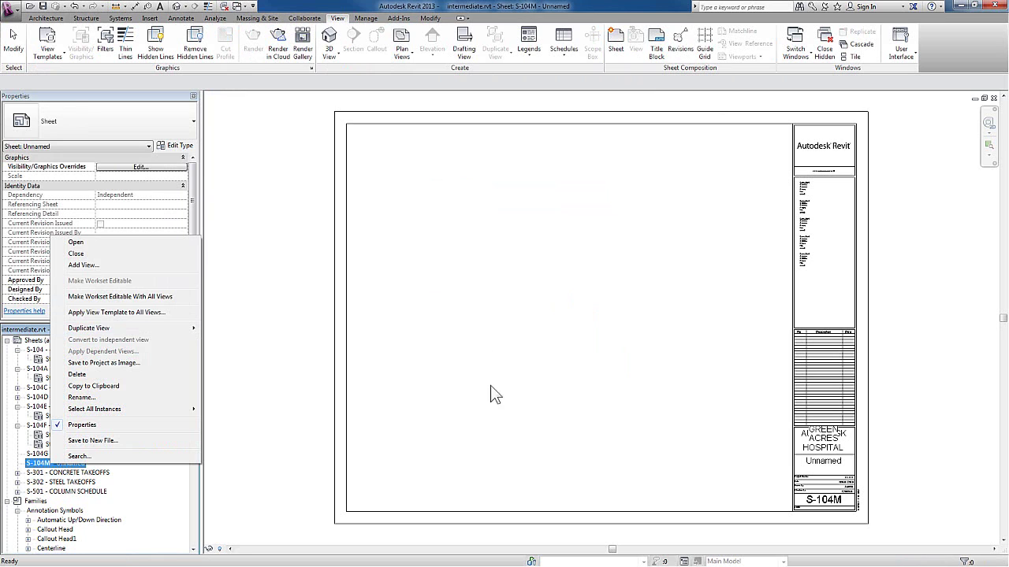
pyautogui.click(88, 387)
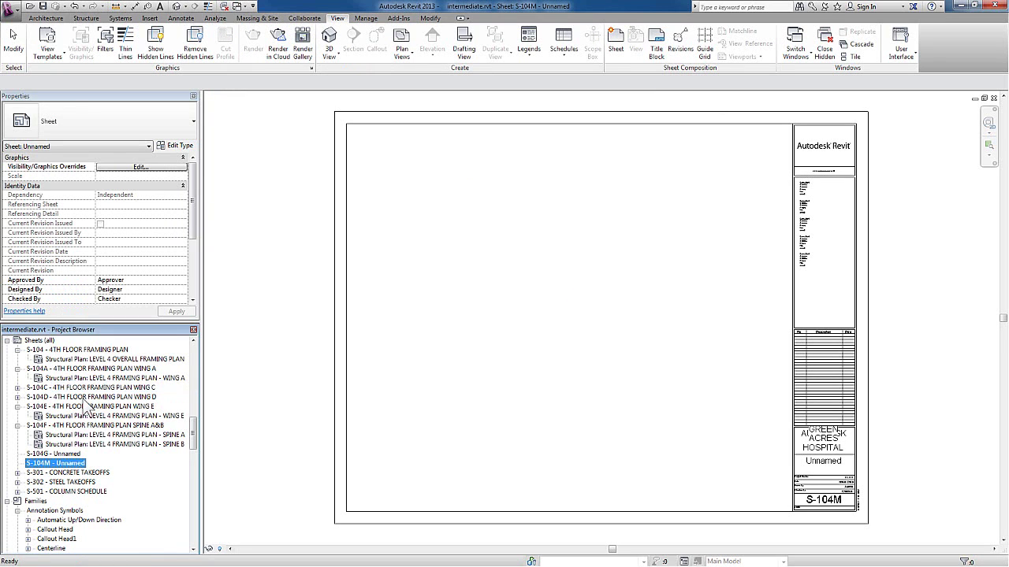
pyautogui.rightClick(63, 464)
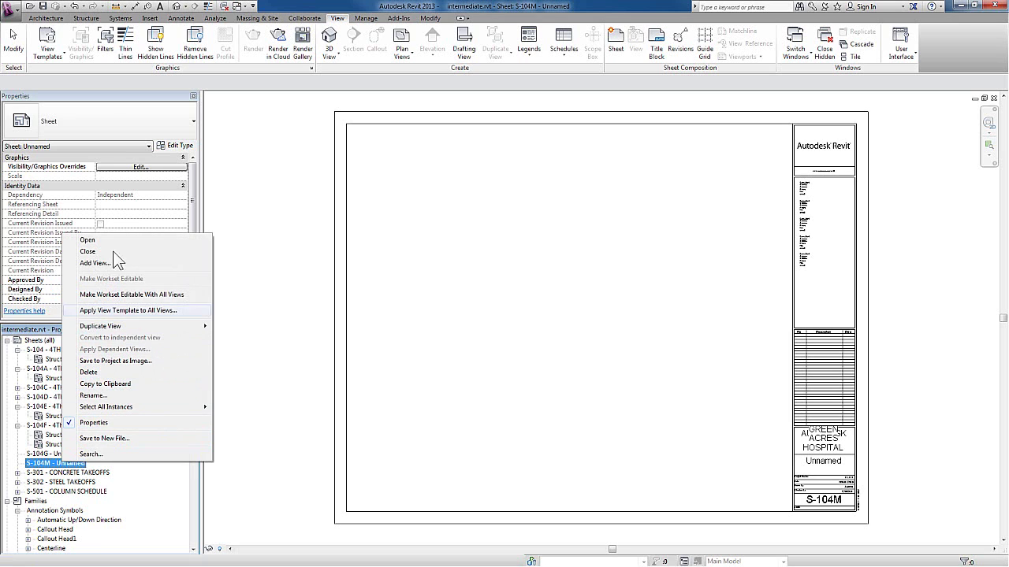
pyautogui.press('Escape')
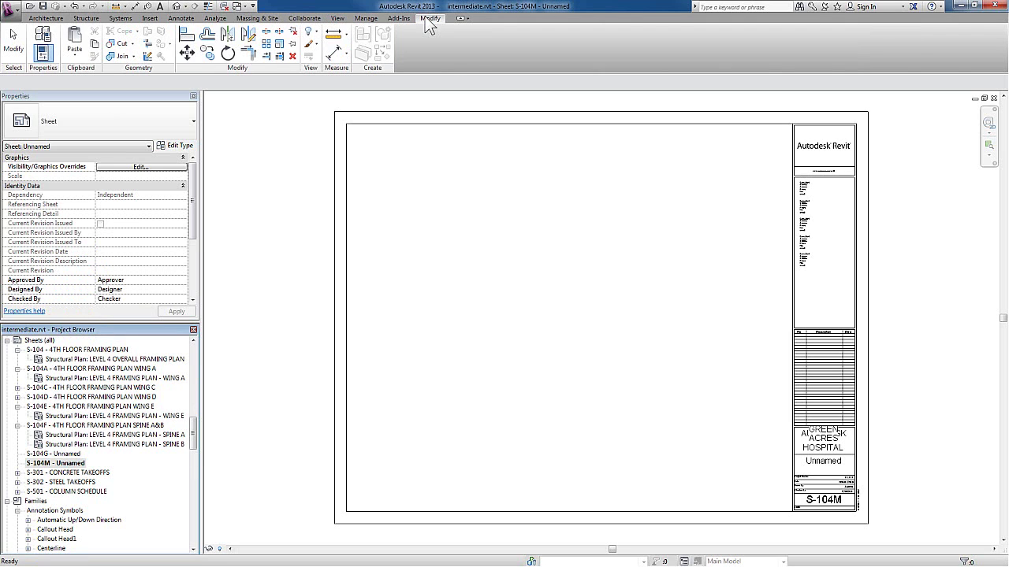
pyautogui.click(82, 63)
pyautogui.click(84, 88)
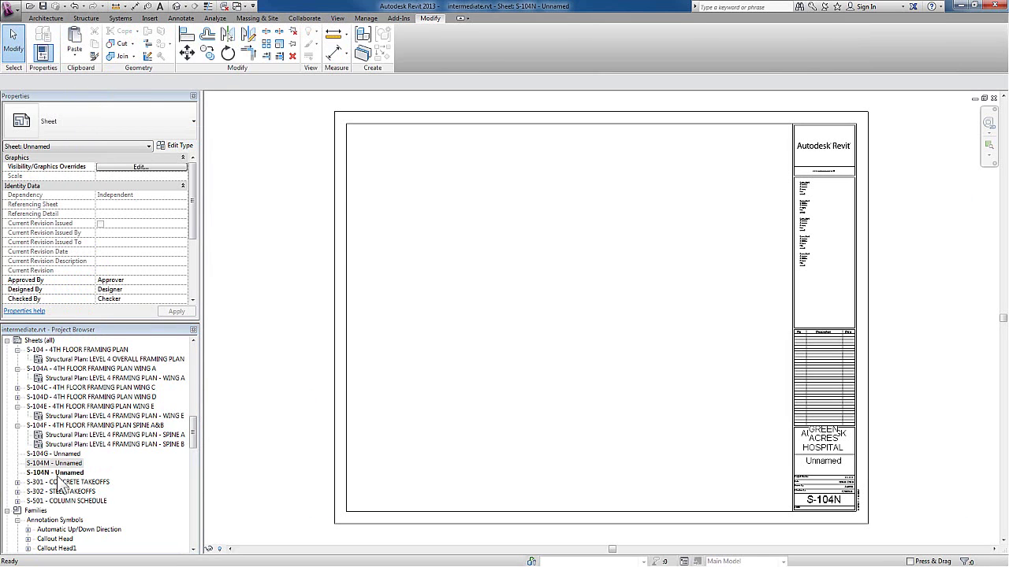
# Copy sheets S-104G, S-104M and S-104N and paste them as sheets S-104O, S-104P and S-104Q
pyautogui.click(64, 472)
pyautogui.keyDown('shift'); pyautogui.click(65, 455); pyautogui.keyUp('shift')
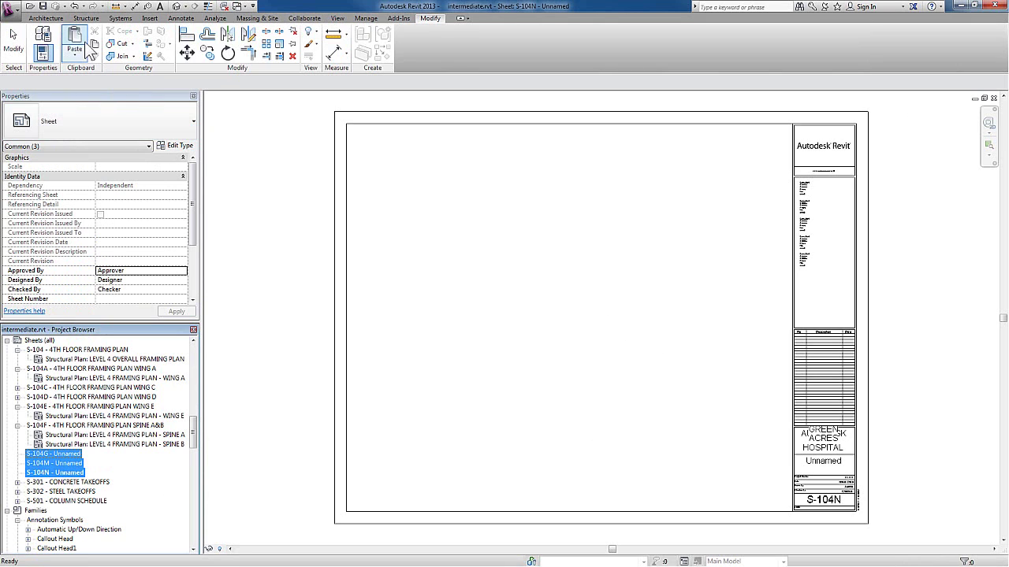
pyautogui.click(91, 46)
pyautogui.click(74, 54)
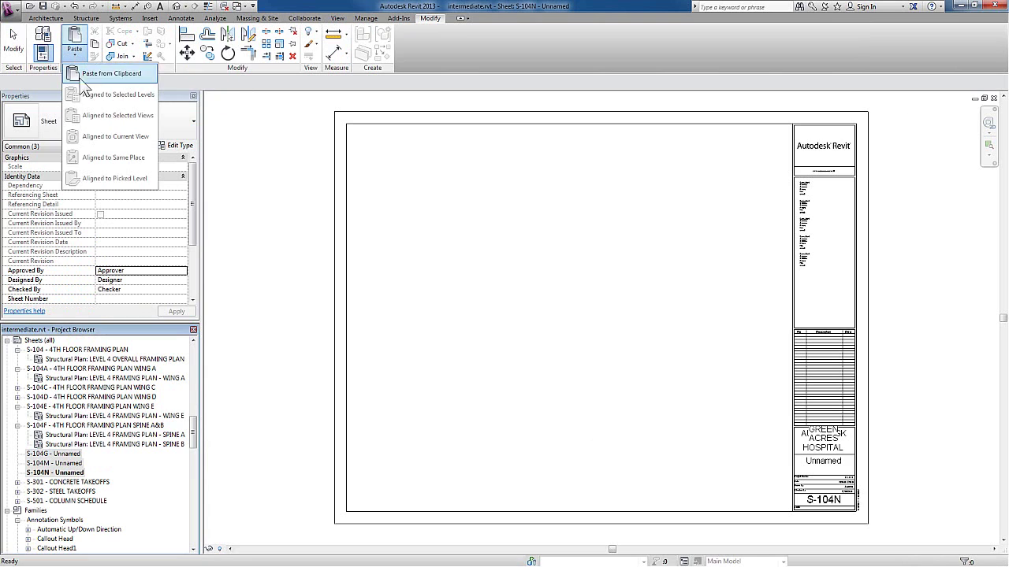
pyautogui.click(87, 71)
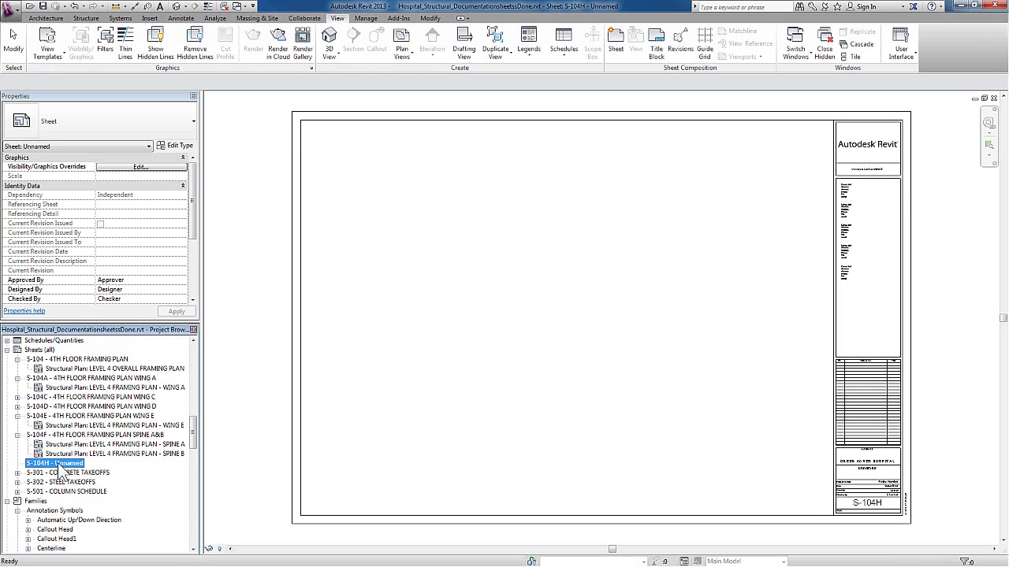
pyautogui.rightClick(69, 463)
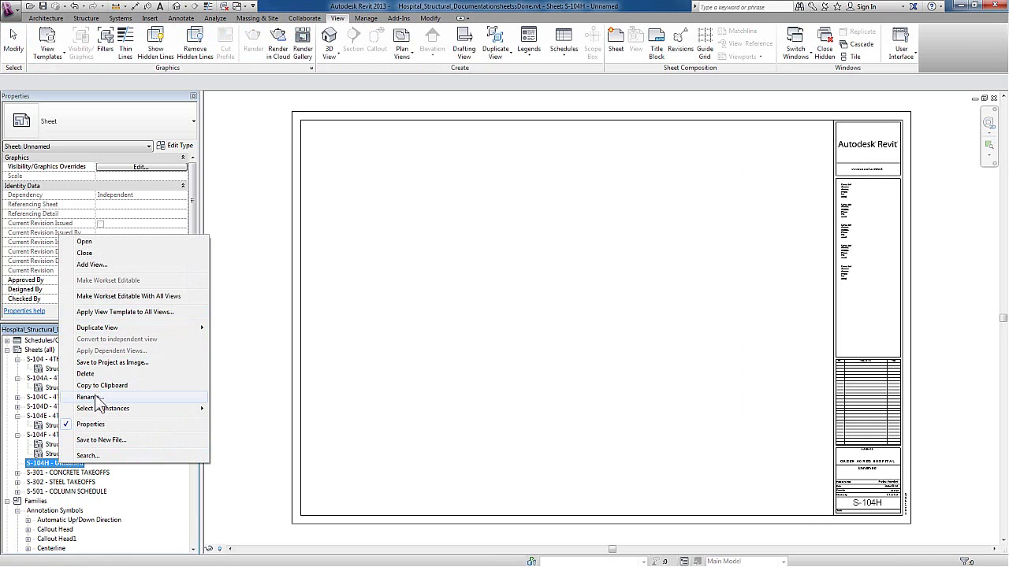
# Rename sheet S-104H to 4TH FLOOR FRAMING PLAN WING B and zoom into its title block
pyautogui.click(92, 397)
pyautogui.write('4TH FLOOR FRAMING PLAN WING B')
pyautogui.click(488, 310)
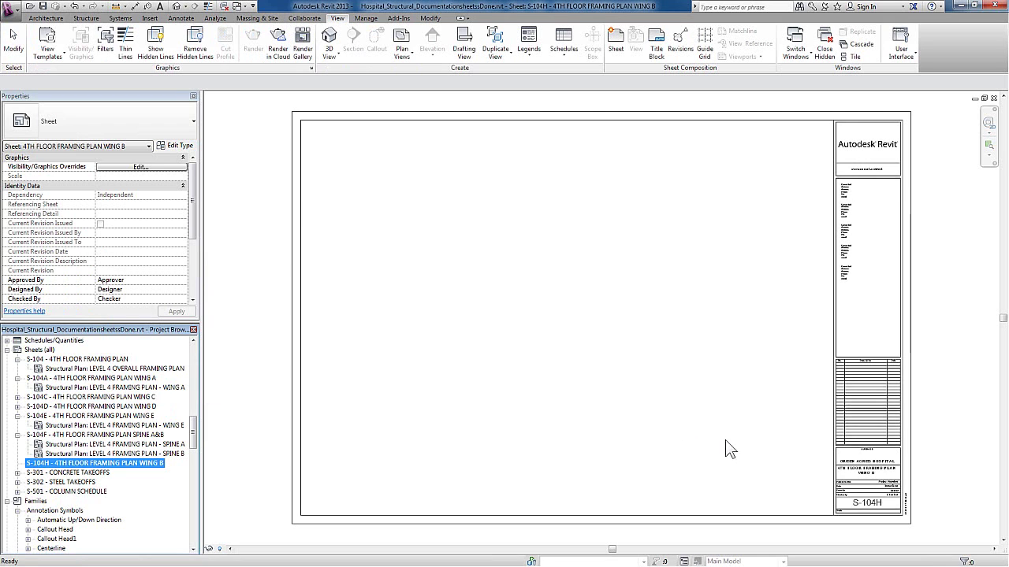
pyautogui.press('z')
pyautogui.press('r')
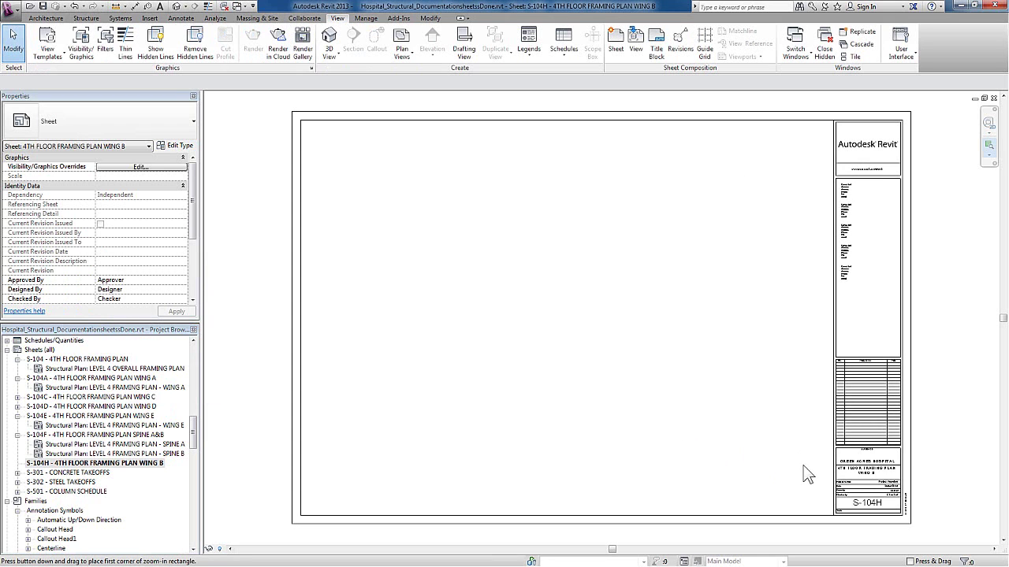
pyautogui.moveTo(806, 430); pyautogui.dragTo(915, 534)
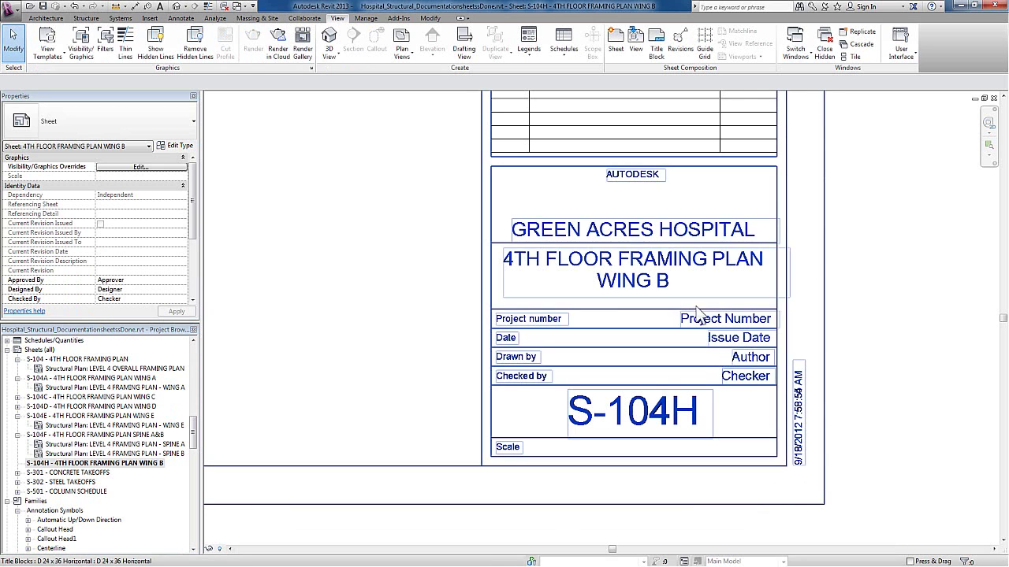
# Set the title block's project number to 11-111, then open sheet S-104F
pyautogui.click(695, 270)
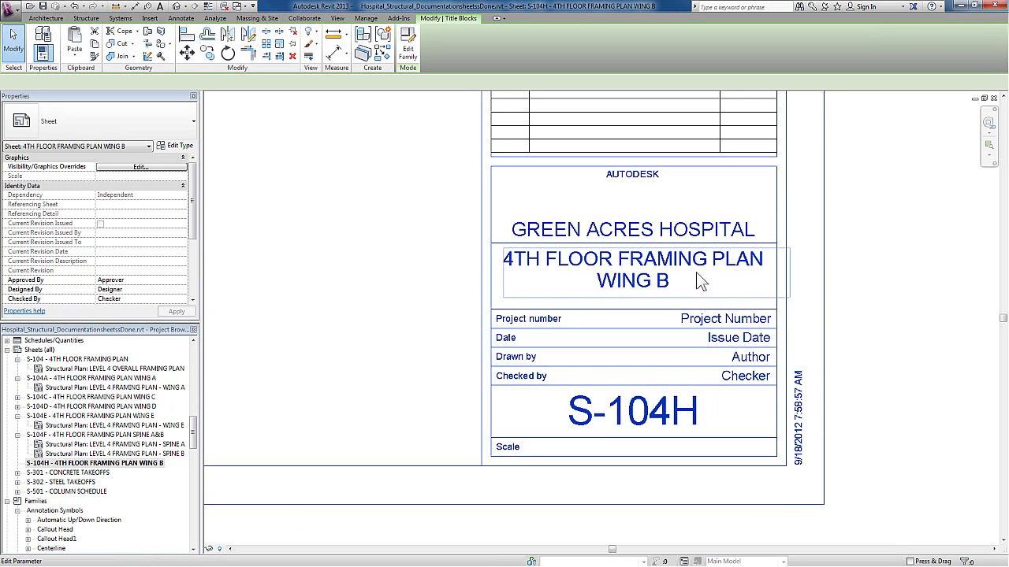
pyautogui.click(674, 270)
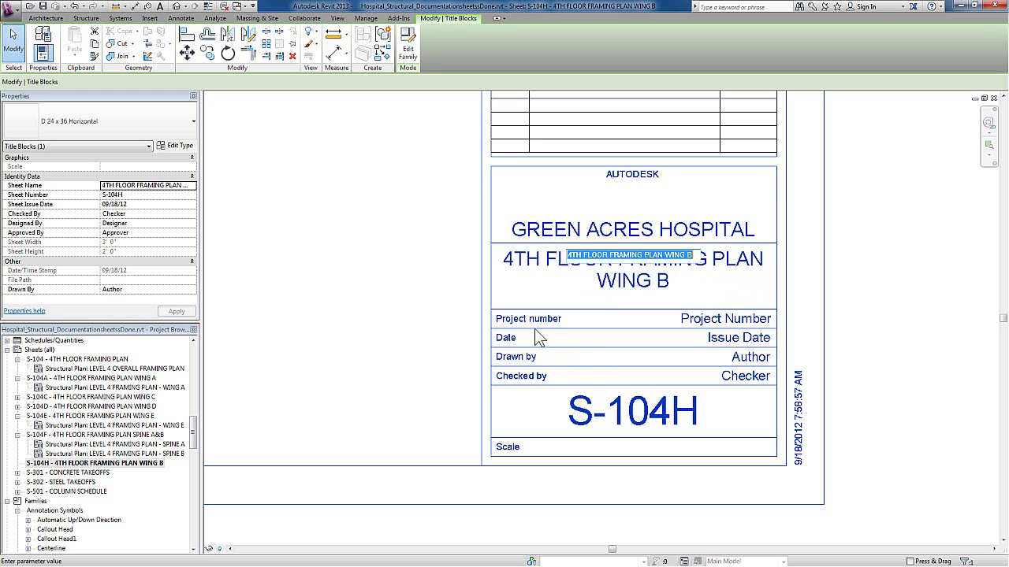
pyautogui.click(688, 326)
pyautogui.click(690, 329)
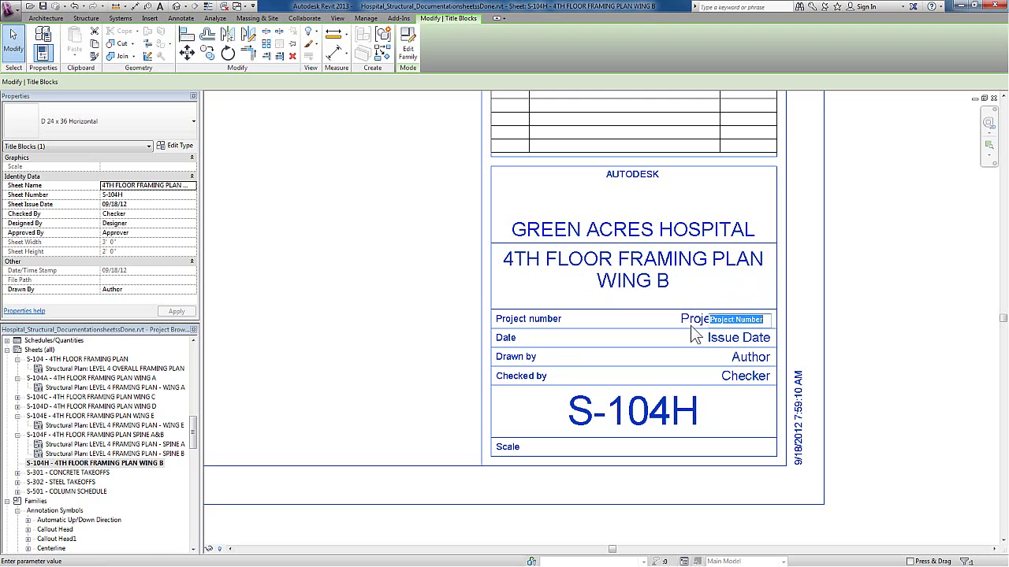
pyautogui.write('11-111')
pyautogui.click(691, 346)
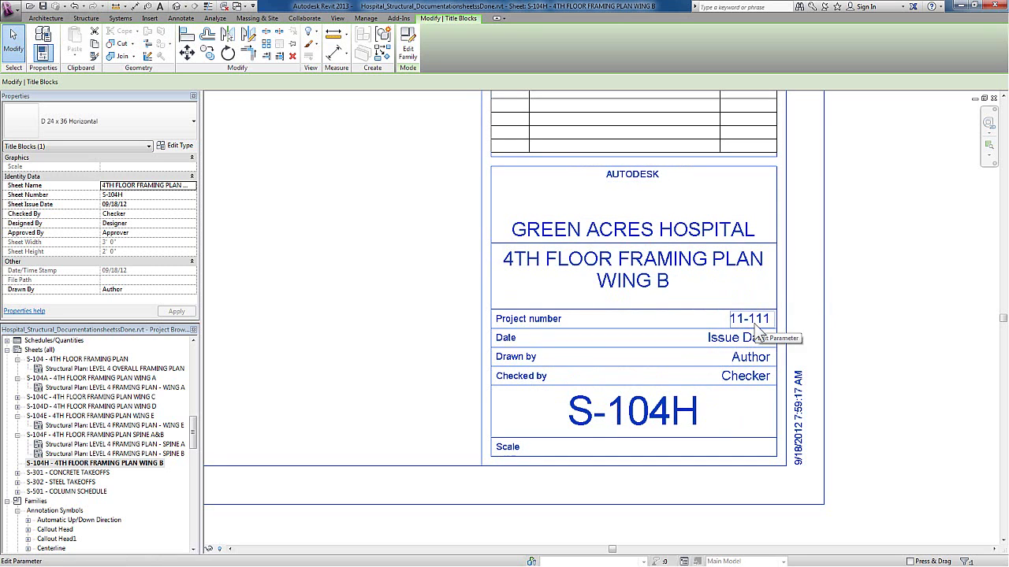
pyautogui.doubleClick(156, 435)
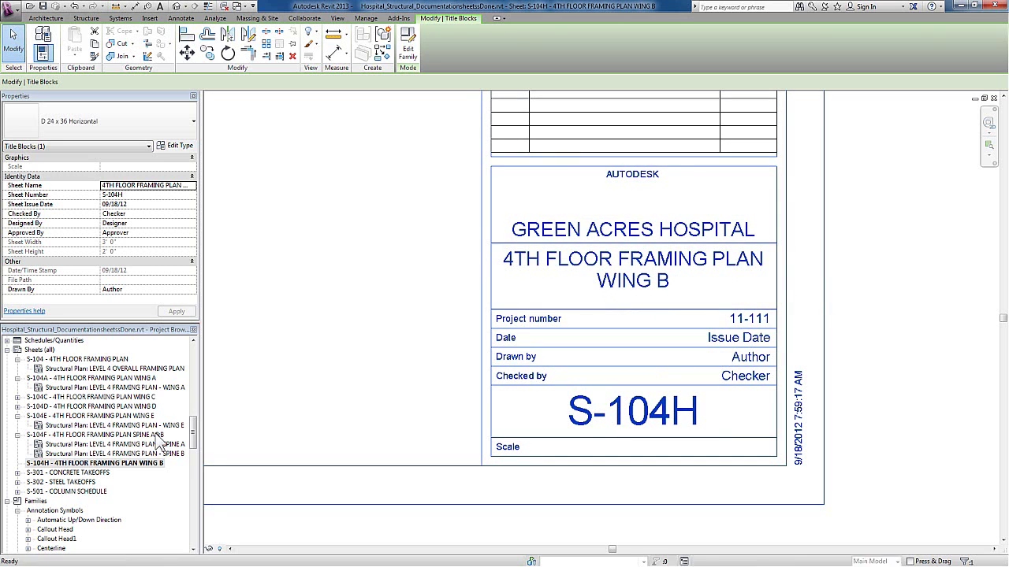
pyautogui.click(838, 425)
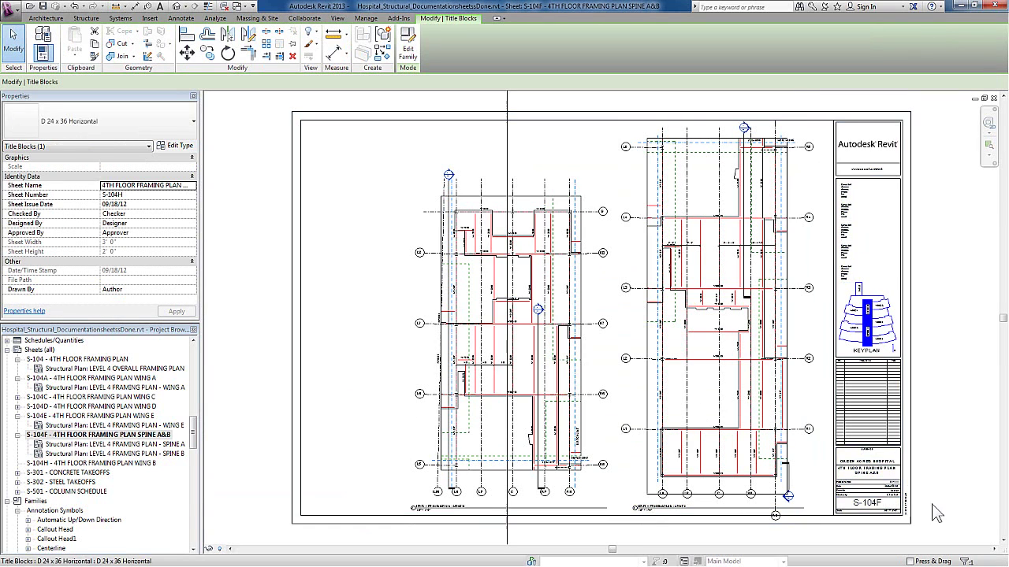
pyautogui.scroll(2, 838, 430)
pyautogui.scroll(2, 838, 429)
pyautogui.scroll(1, 820, 370)
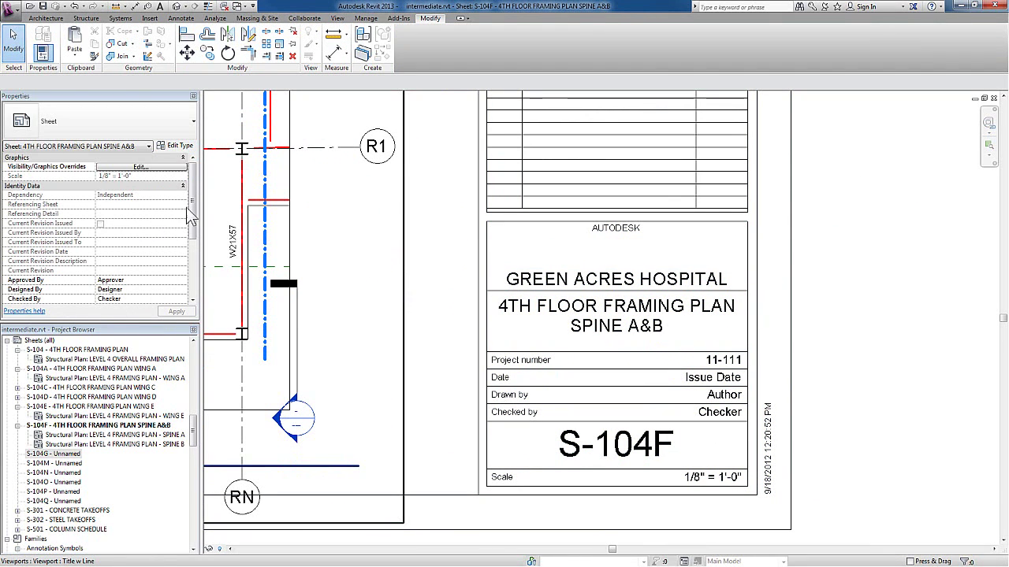
pyautogui.scroll(-3, 191, 196)
pyautogui.scroll(-2, 158, 213)
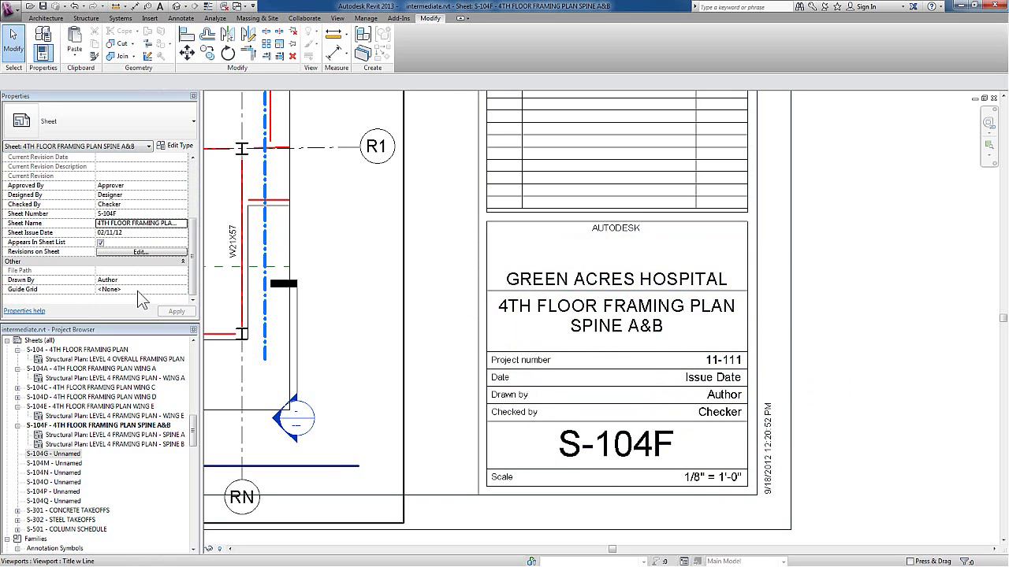
pyautogui.click(367, 19)
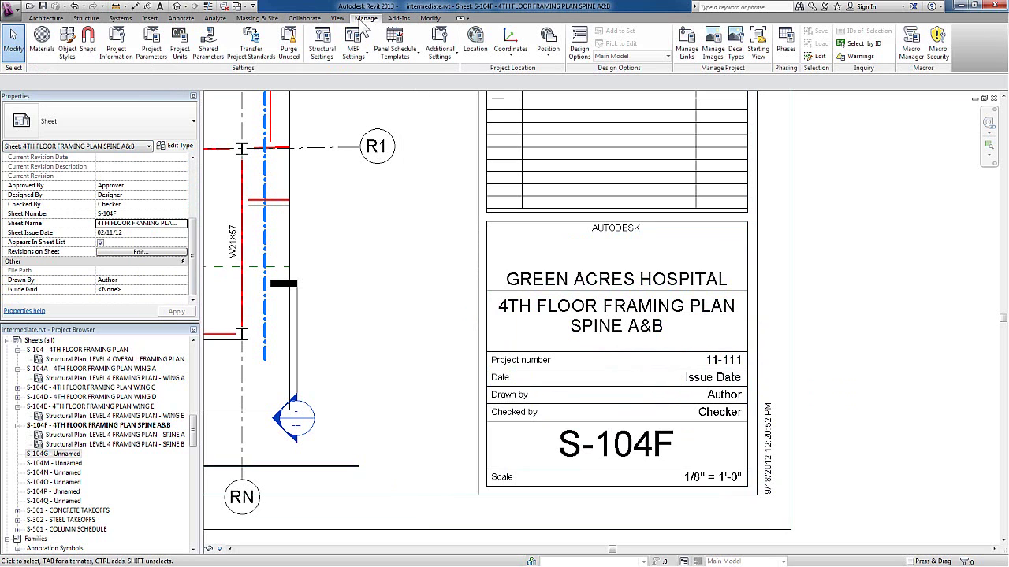
# Change the Project Number in Project Information from 11-111 to 11-222
pyautogui.click(118, 45)
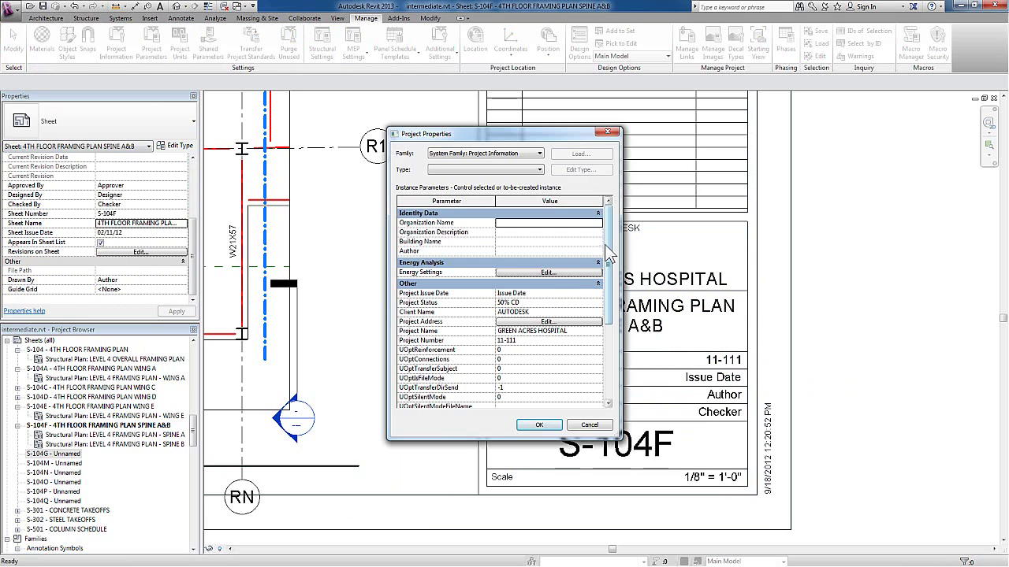
pyautogui.scroll(-1, 611, 249)
pyautogui.scroll(-1, 599, 268)
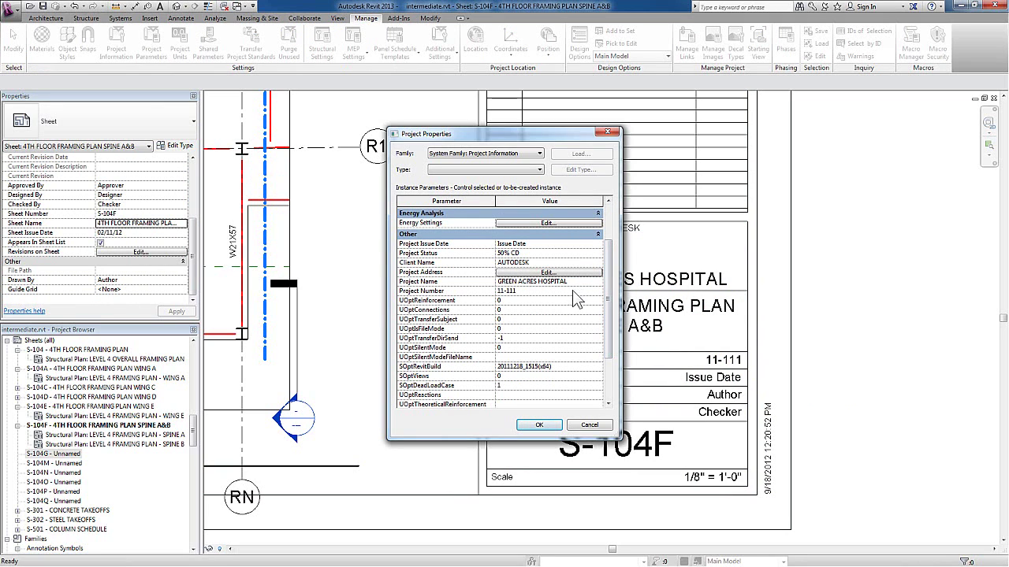
pyautogui.moveTo(517, 291); pyautogui.dragTo(506, 299)
pyautogui.write('222')
pyautogui.click(538, 426)
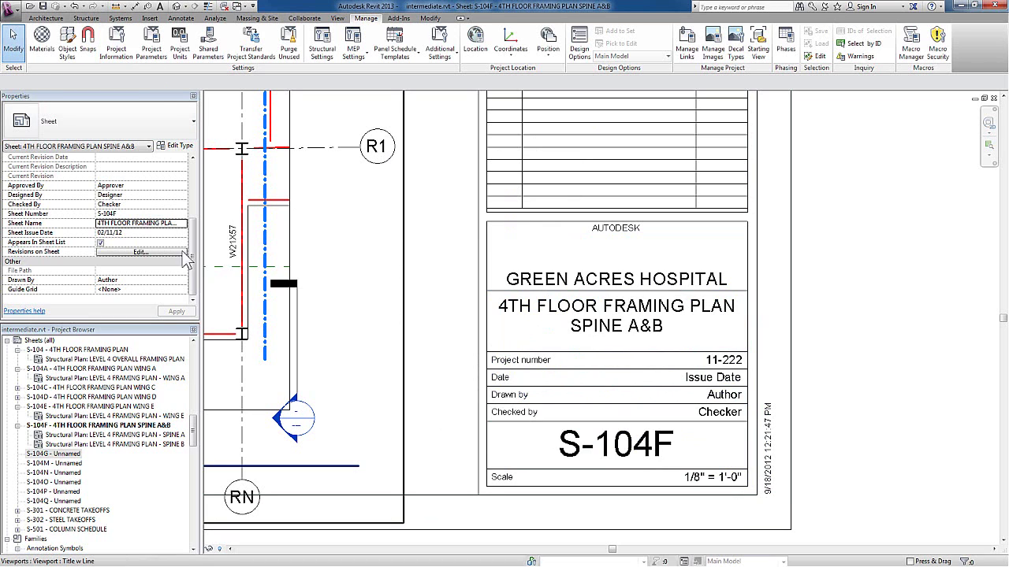
# Open sheet S-104G, zoom in to check its title block reads 11-222, then zoom to fit
pyautogui.doubleClick(59, 455)
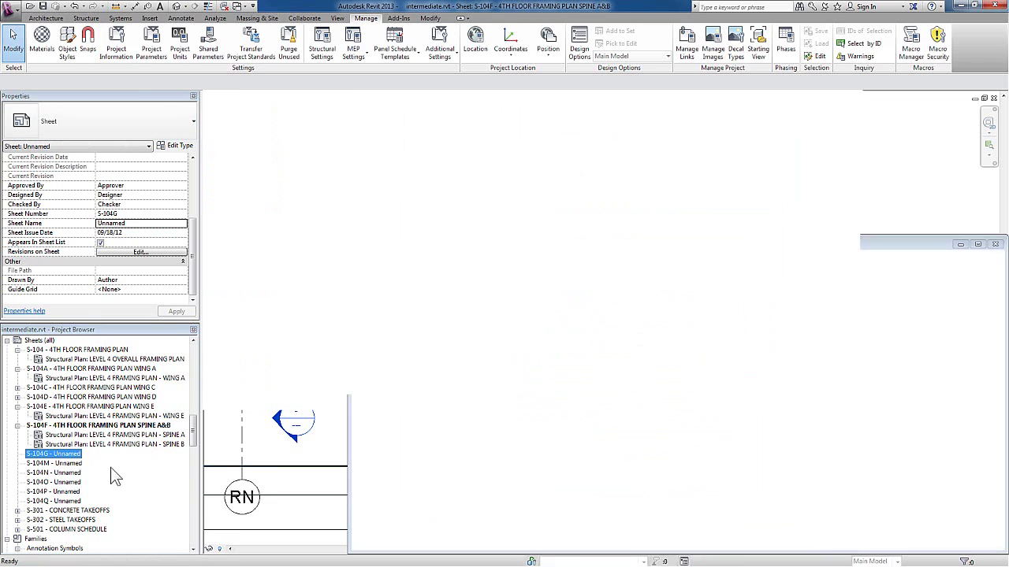
pyautogui.scroll(5, 886, 526)
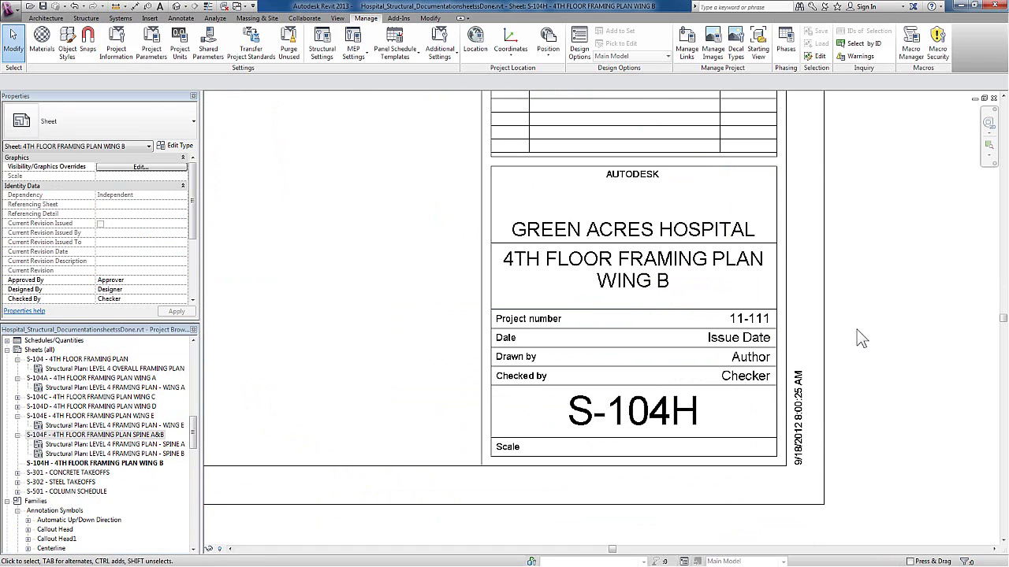
pyautogui.press('z')
pyautogui.press('f')
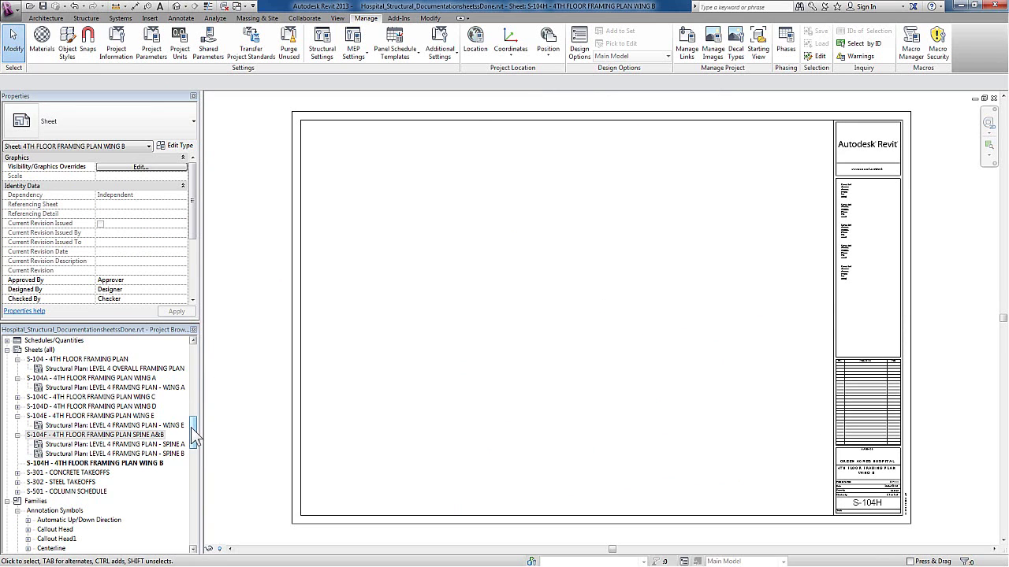
# Place the LEVEL 4 FRAMING PLAN - WING B view on sheet S-104H and shift it higher
pyautogui.moveTo(191, 427); pyautogui.dragTo(201, 371)
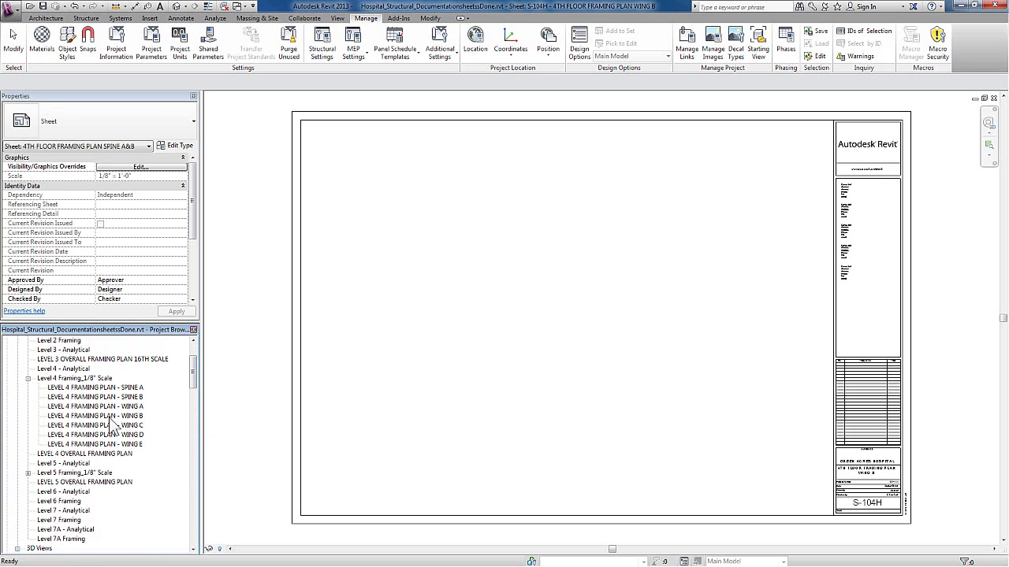
pyautogui.moveTo(88, 406); pyautogui.dragTo(405, 364)
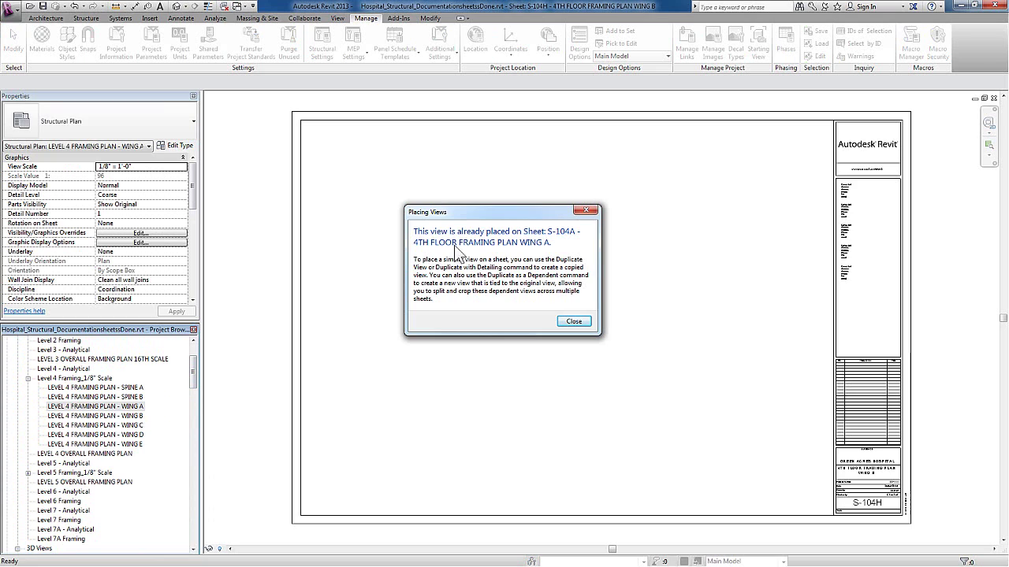
pyautogui.click(587, 211)
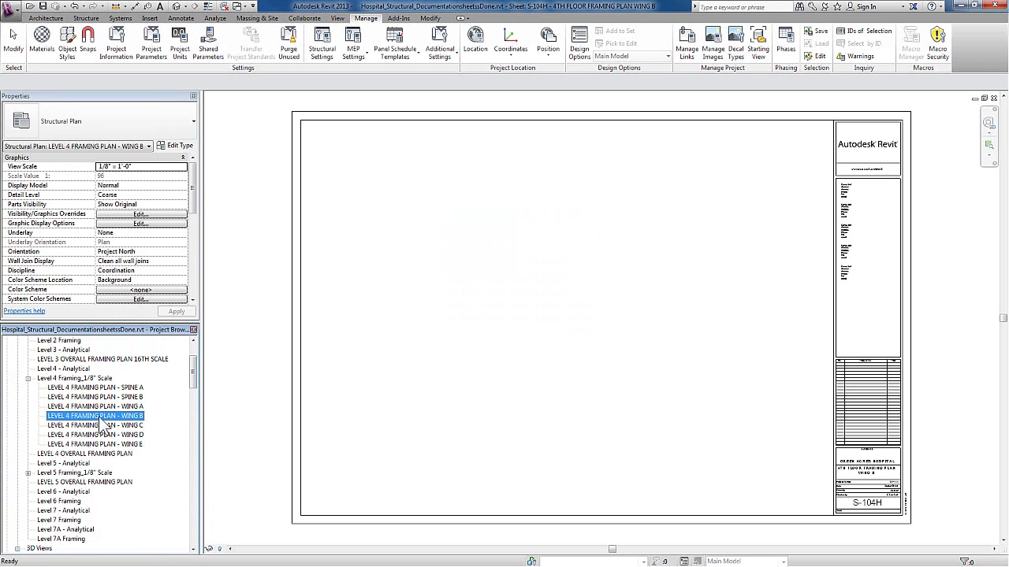
pyautogui.moveTo(86, 423); pyautogui.dragTo(405, 355)
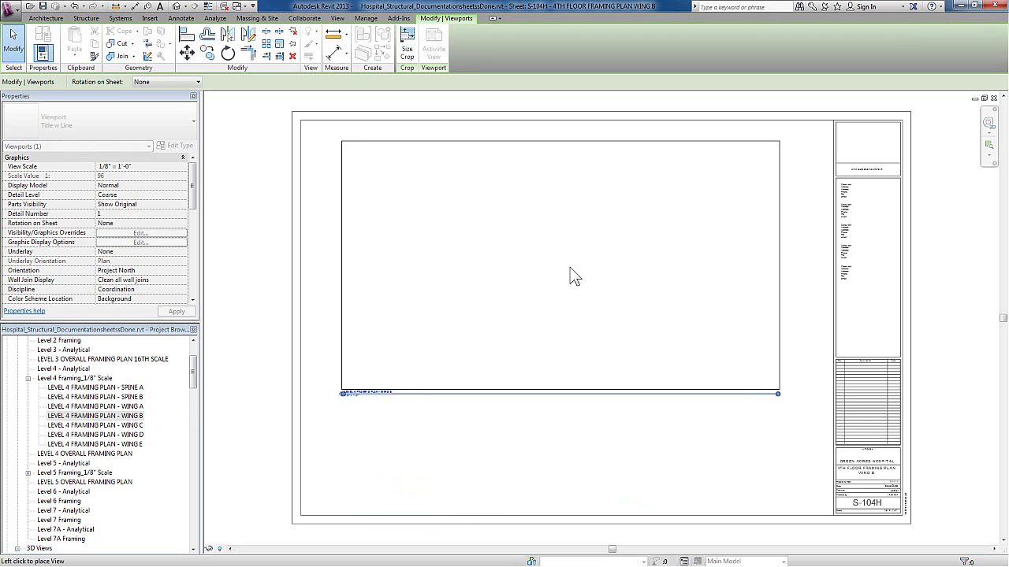
pyautogui.click(579, 335)
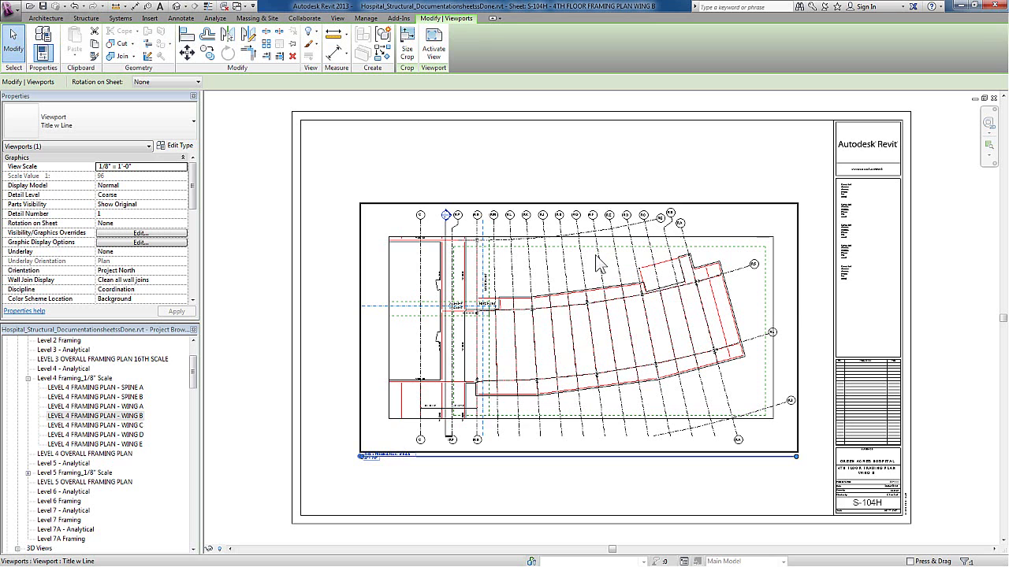
pyautogui.moveTo(599, 266); pyautogui.dragTo(601, 225)
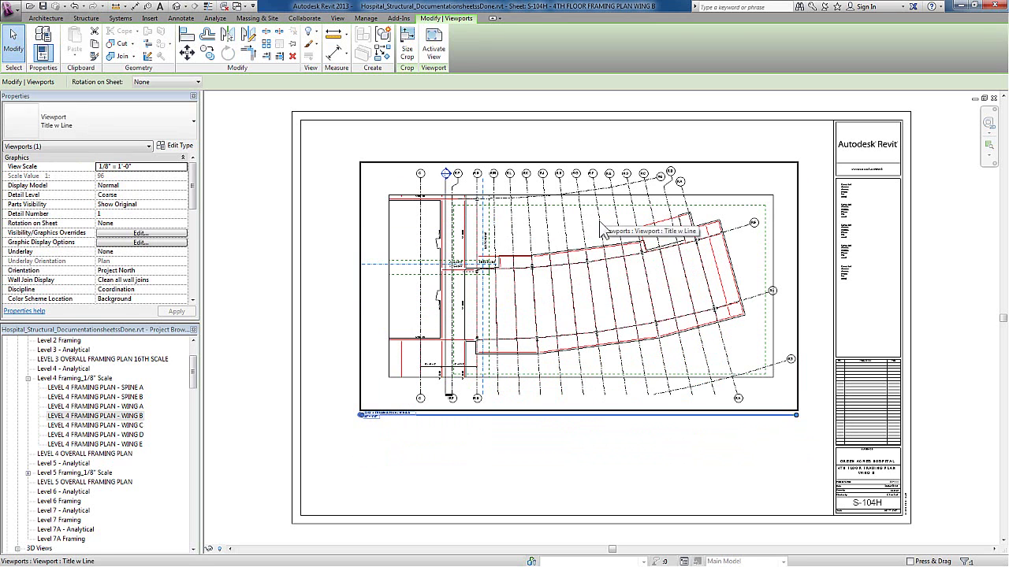
pyautogui.click(592, 440)
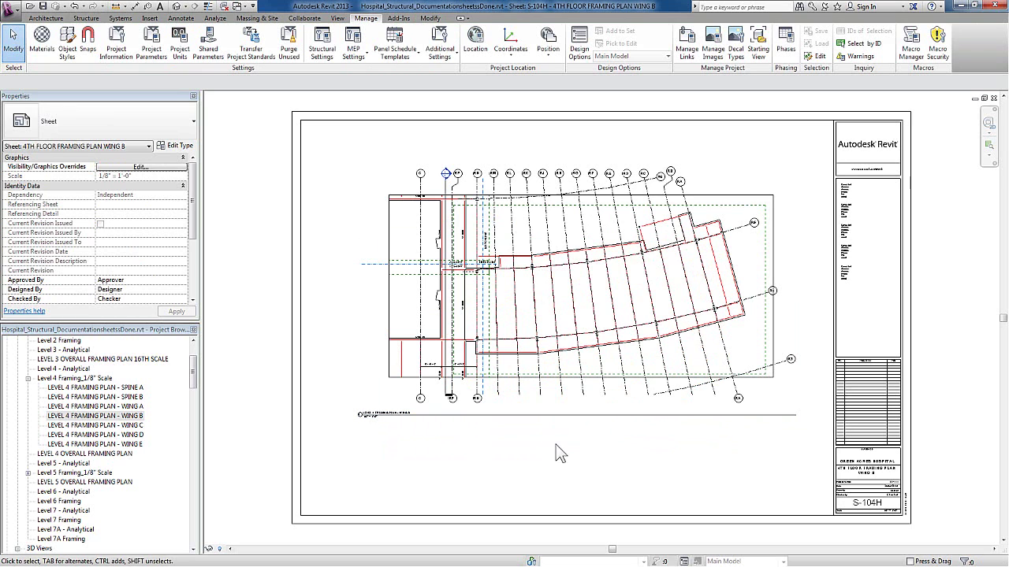
# Move the viewport title slightly lower, just below the framing plan
pyautogui.click(547, 416)
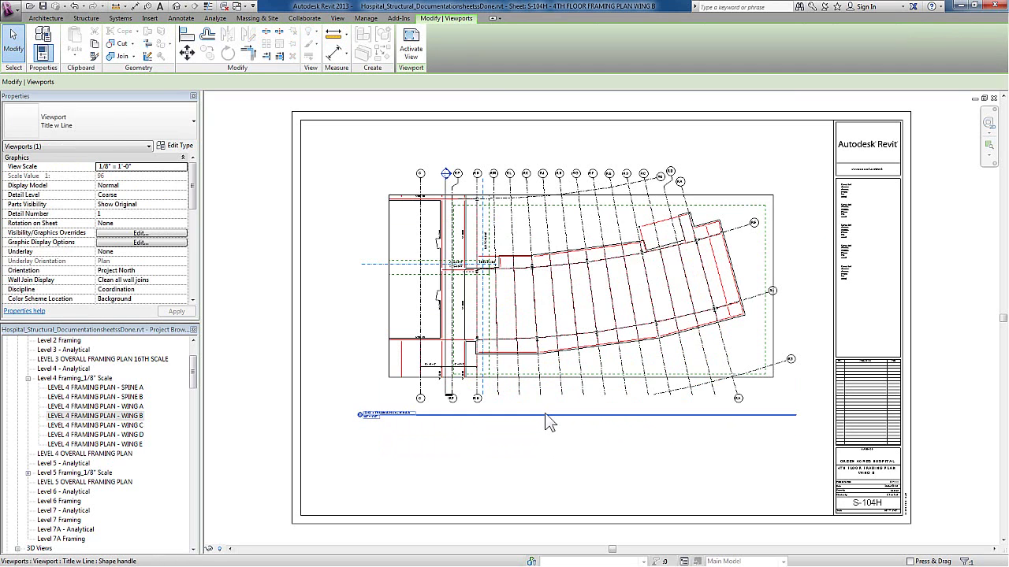
pyautogui.moveTo(545, 414)
pyautogui.mouseDown()
pyautogui.moveTo(548, 395)
pyautogui.moveTo(552, 433)
pyautogui.mouseUp()
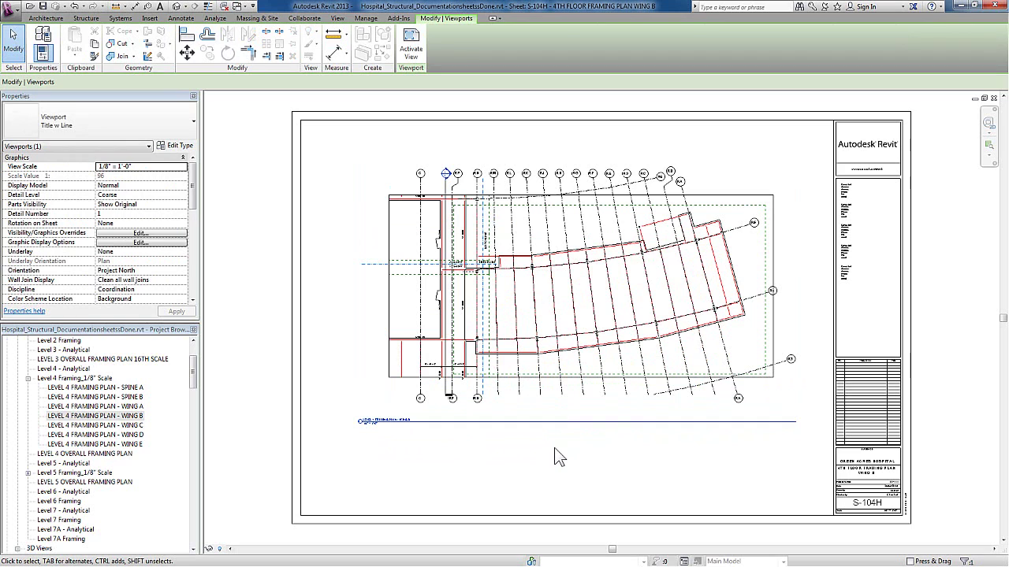
pyautogui.click(559, 455)
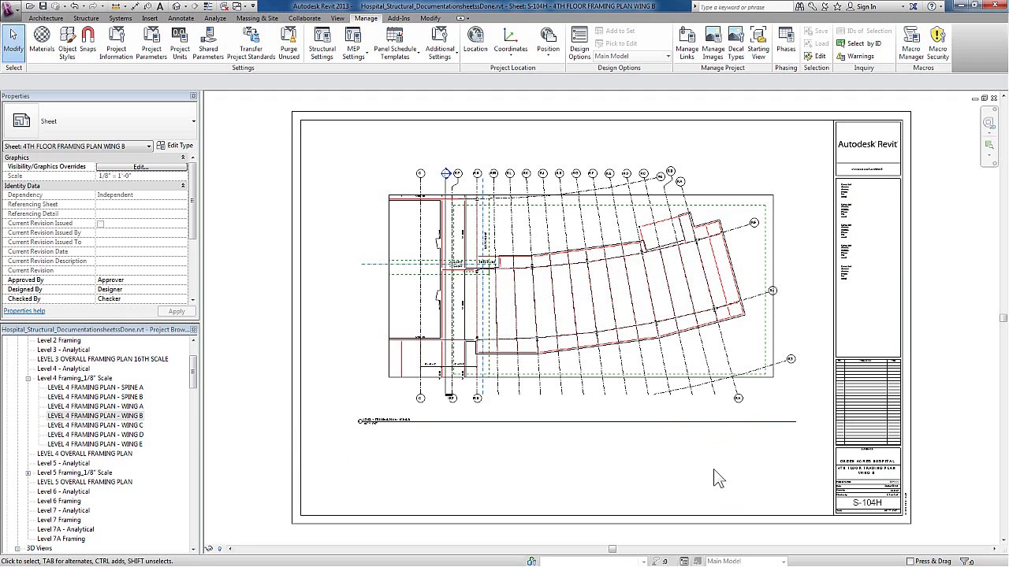
# Create a new guide grid named 2 on sheet S-104H
pyautogui.click(339, 18)
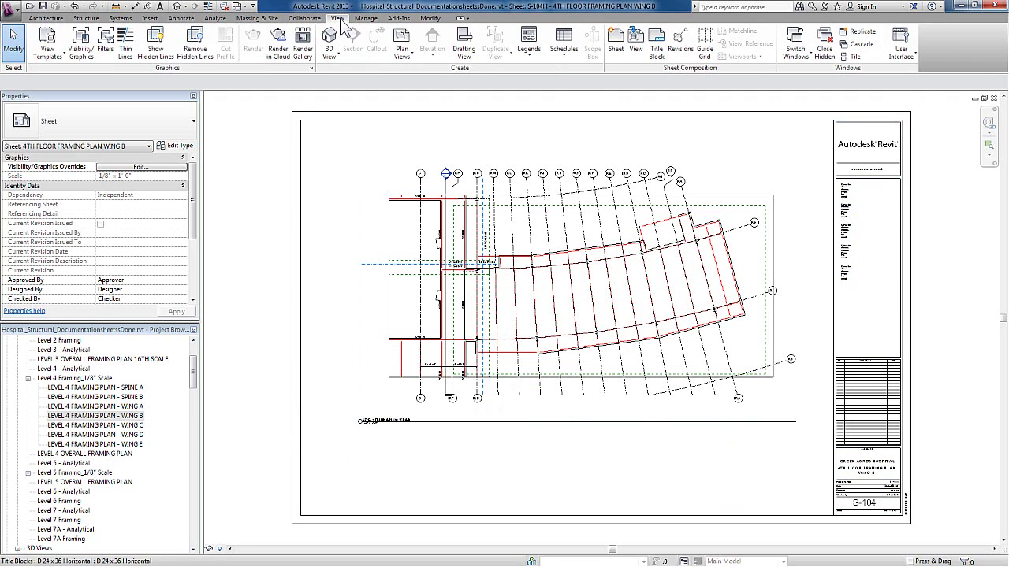
pyautogui.click(703, 49)
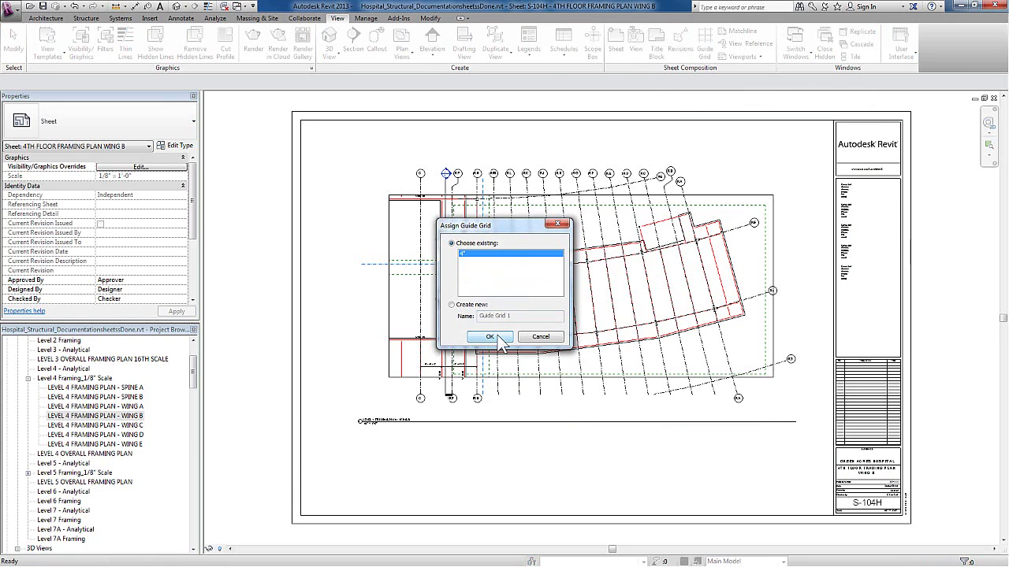
pyautogui.click(452, 304)
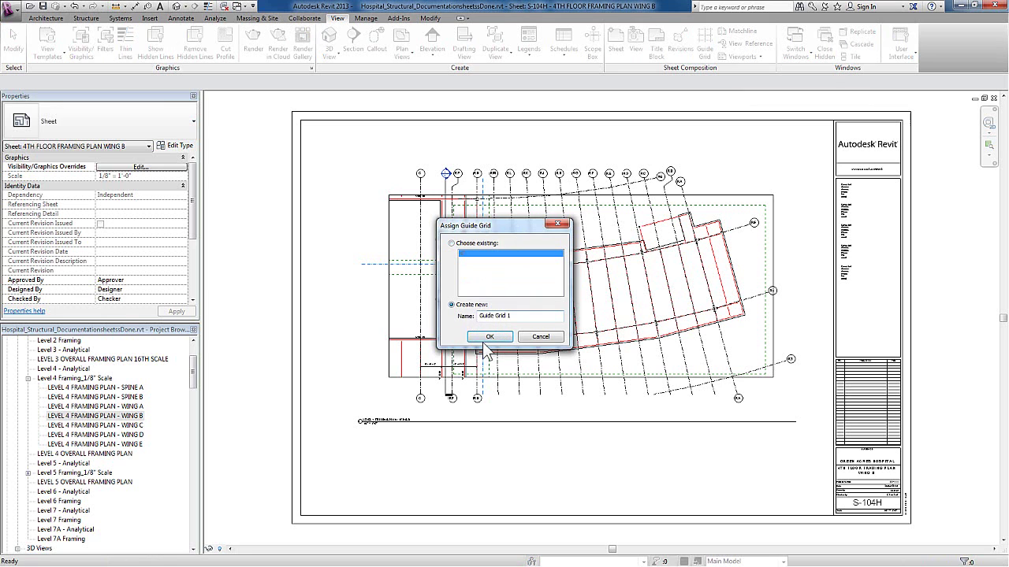
pyautogui.press('Tab')
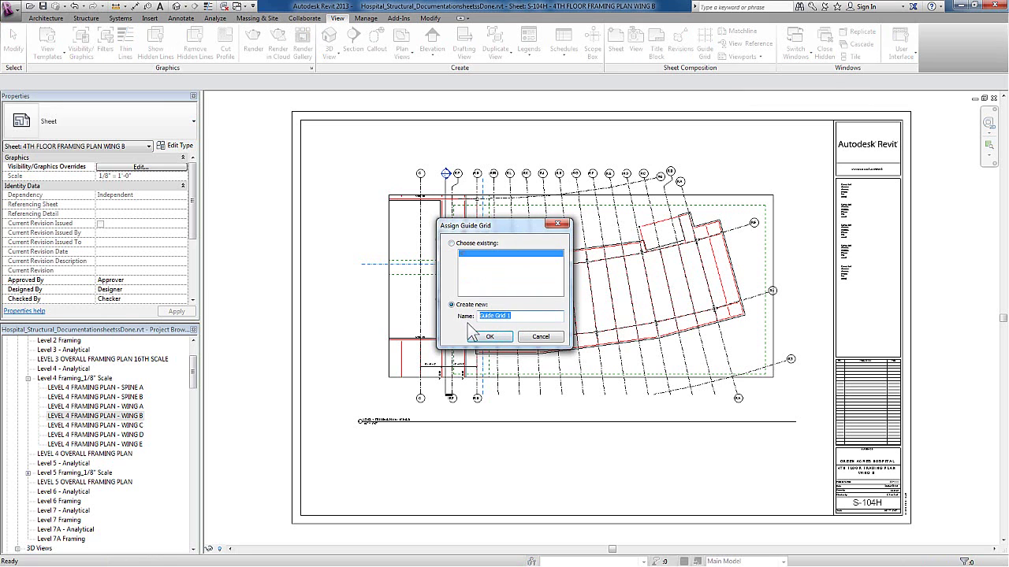
pyautogui.write('2')
pyautogui.click(488, 338)
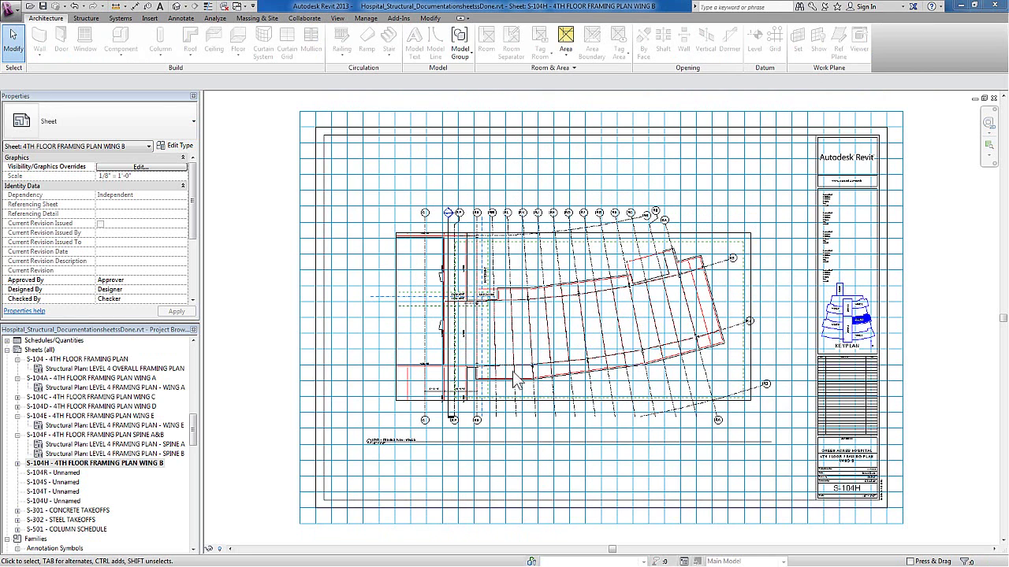
# Set the guide grid's Guide Spacing to 2" in Properties
pyautogui.click(300, 255)
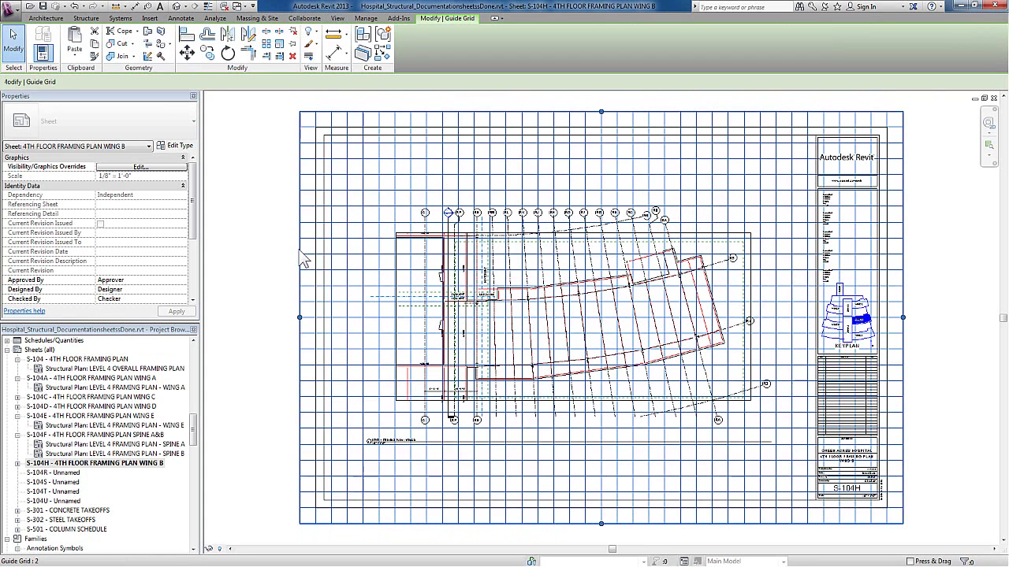
pyautogui.click(133, 166)
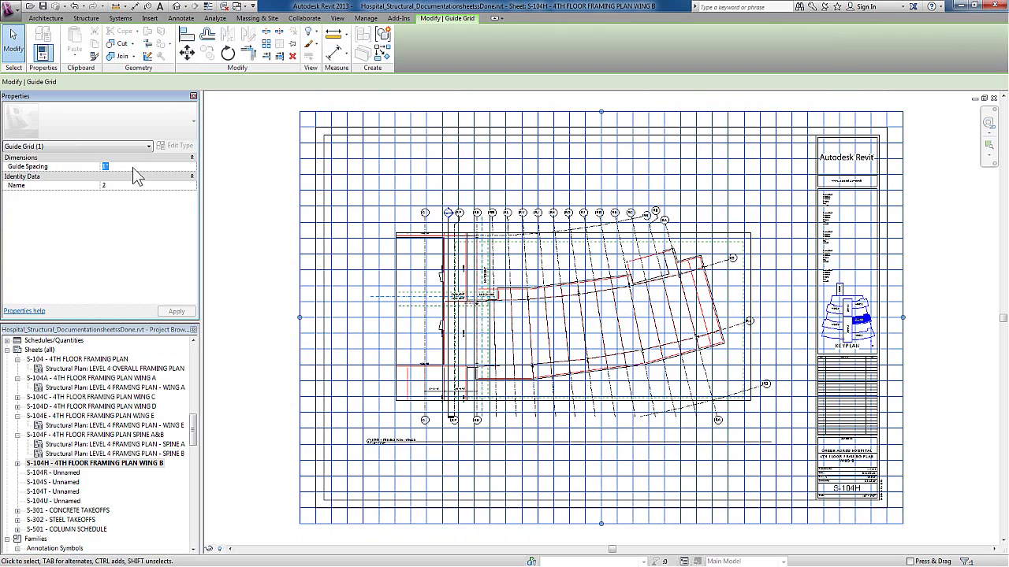
pyautogui.write('1"')
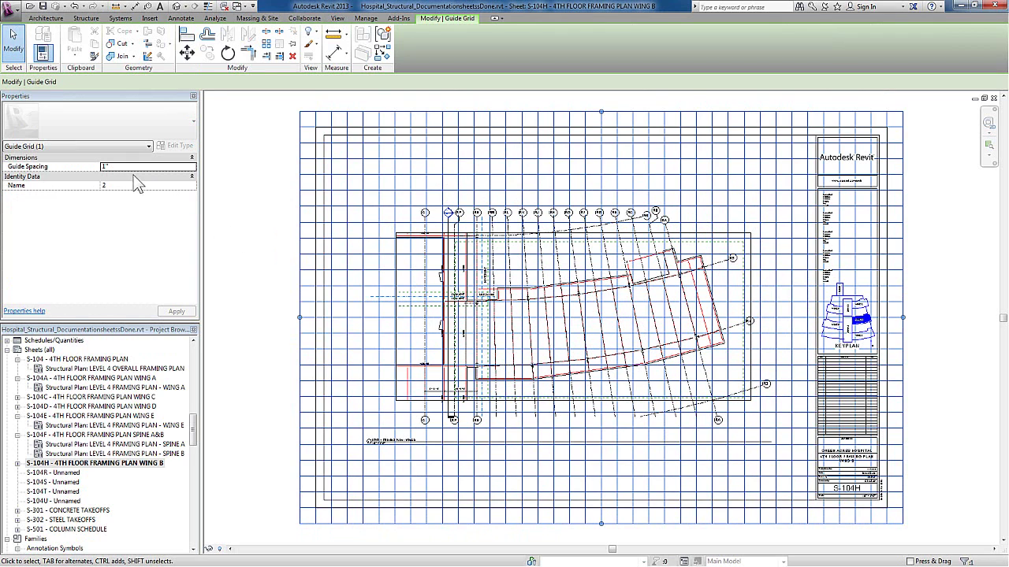
pyautogui.write('2"')
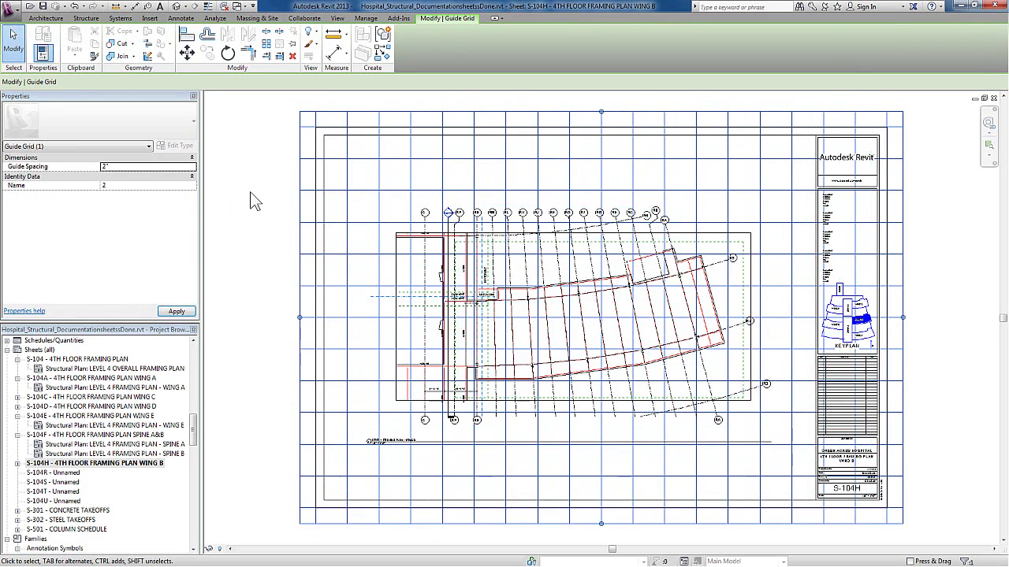
pyautogui.click(254, 203)
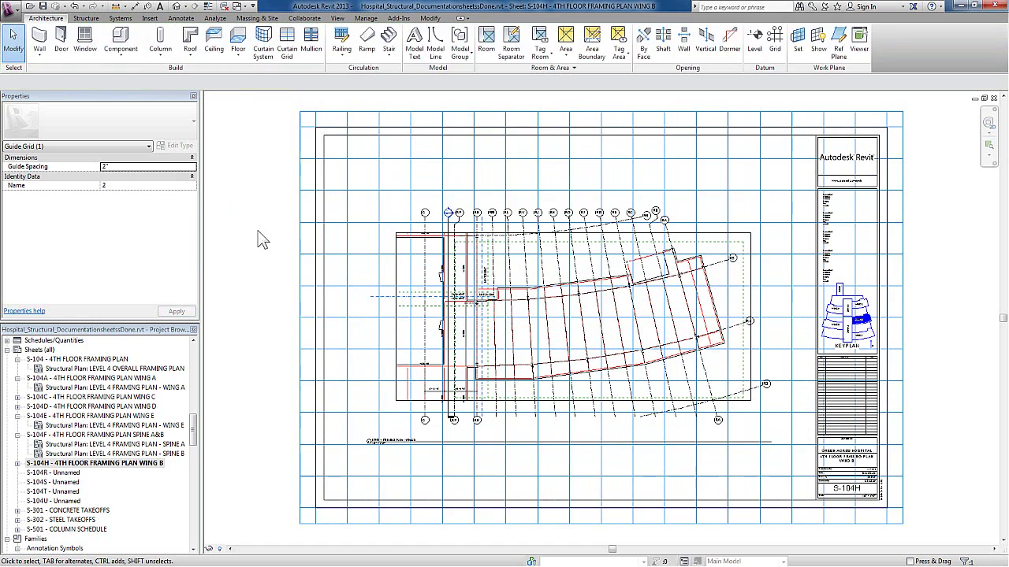
# Move the framing plan viewport from its corner onto a guide grid intersection, then open sheet S-104R
pyautogui.click(454, 264)
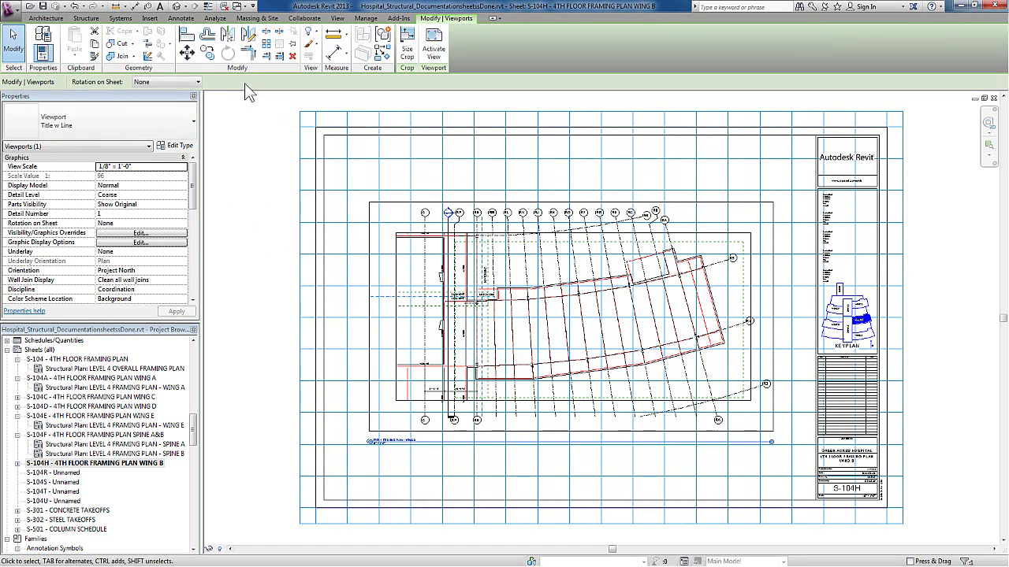
pyautogui.click(187, 54)
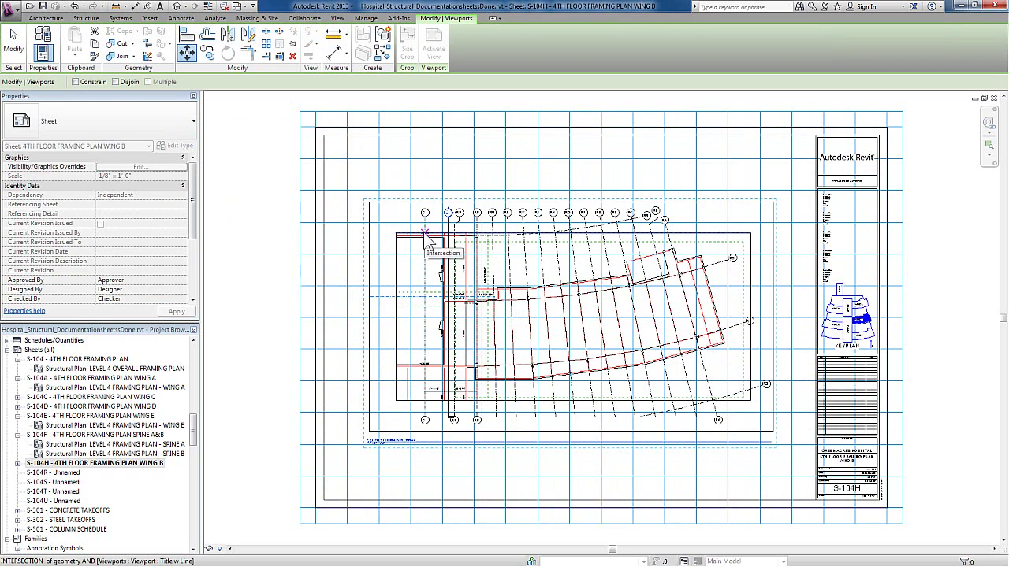
pyautogui.click(425, 233)
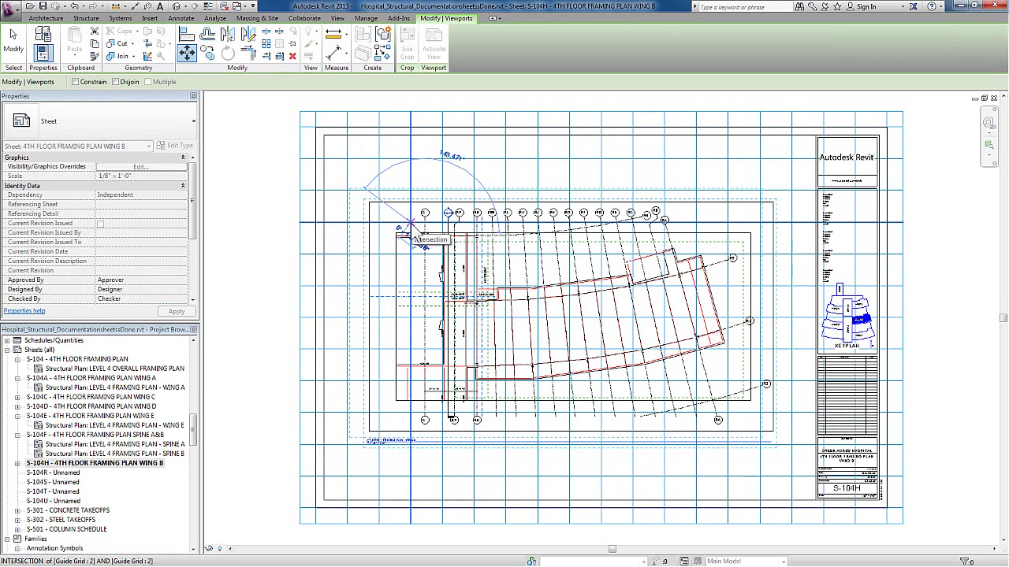
pyautogui.click(410, 224)
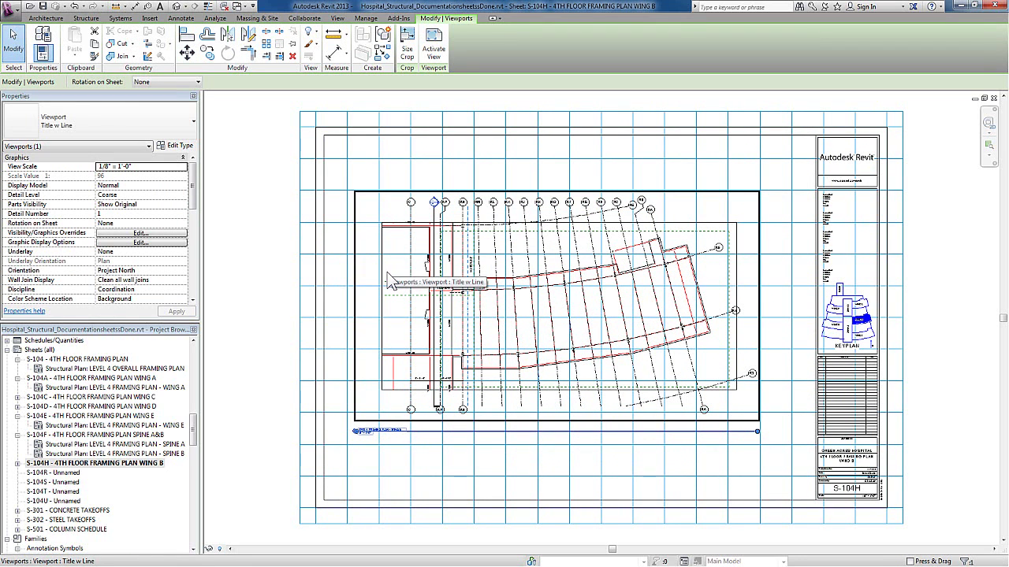
pyautogui.click(75, 474)
pyautogui.doubleClick(75, 474)
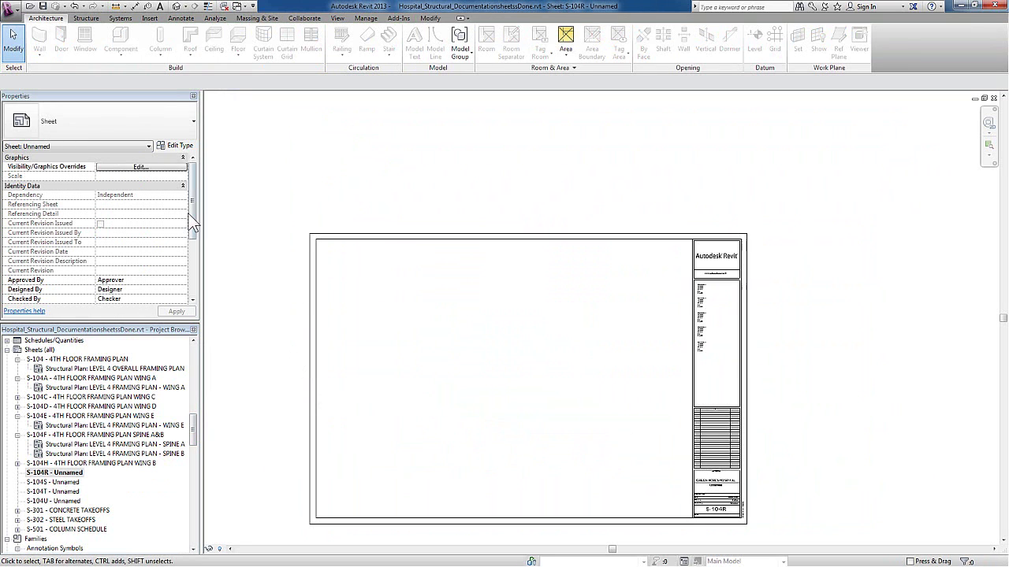
# Set the Guide Grid property of sheet S-104R to the 2" grid named 2
pyautogui.moveTo(192, 200); pyautogui.dragTo(191, 278)
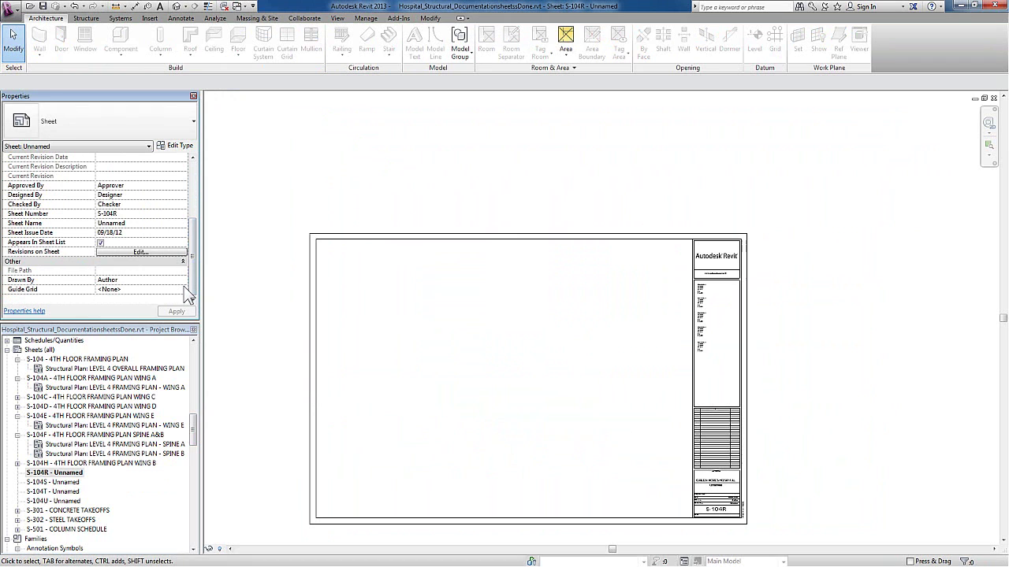
pyautogui.click(184, 290)
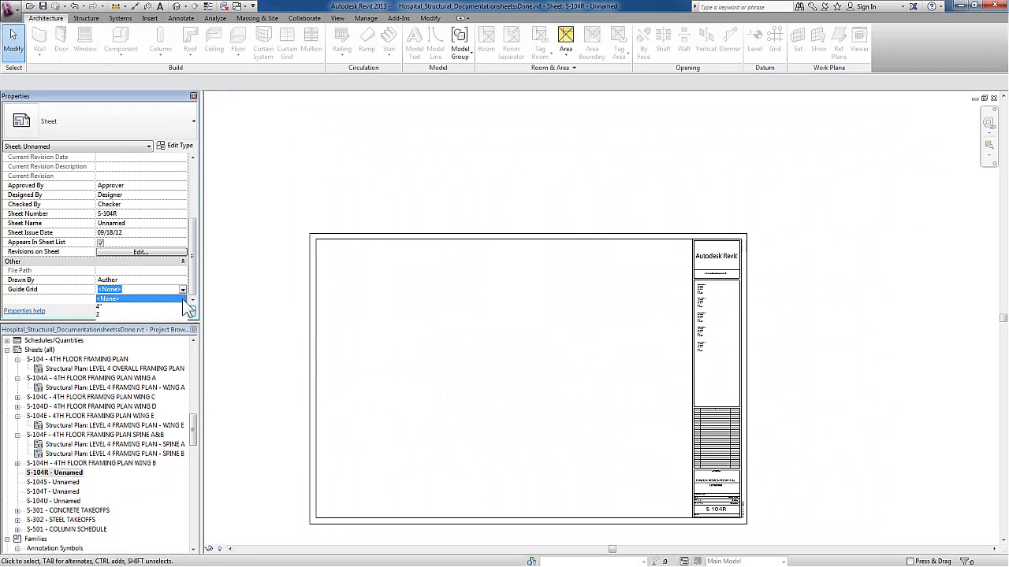
pyautogui.click(109, 313)
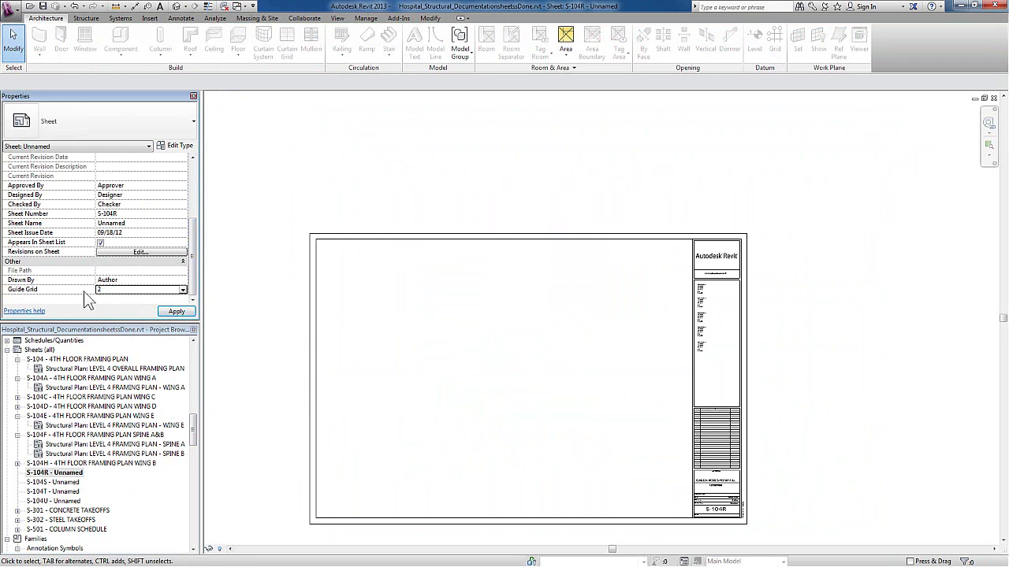
pyautogui.click(178, 312)
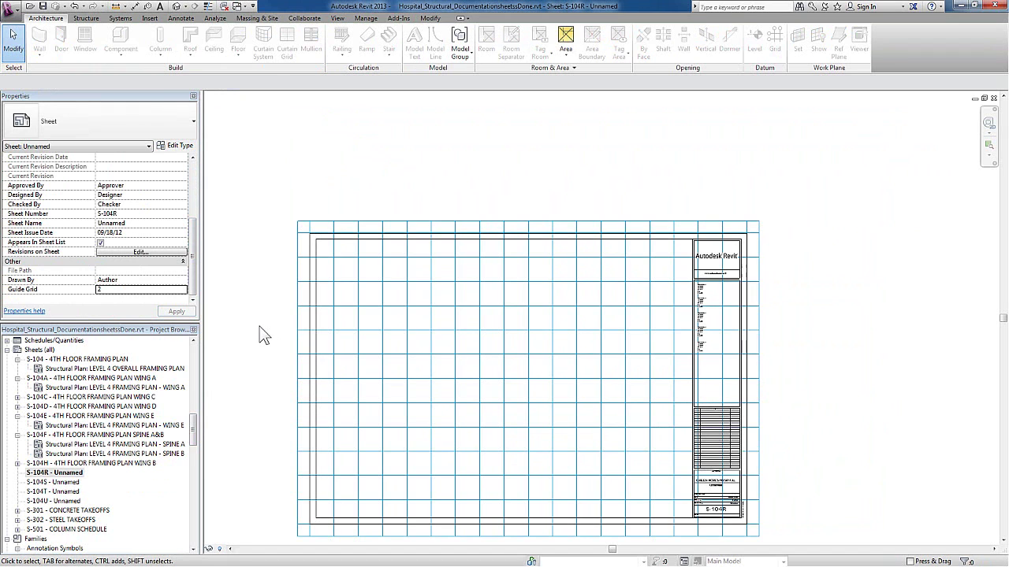